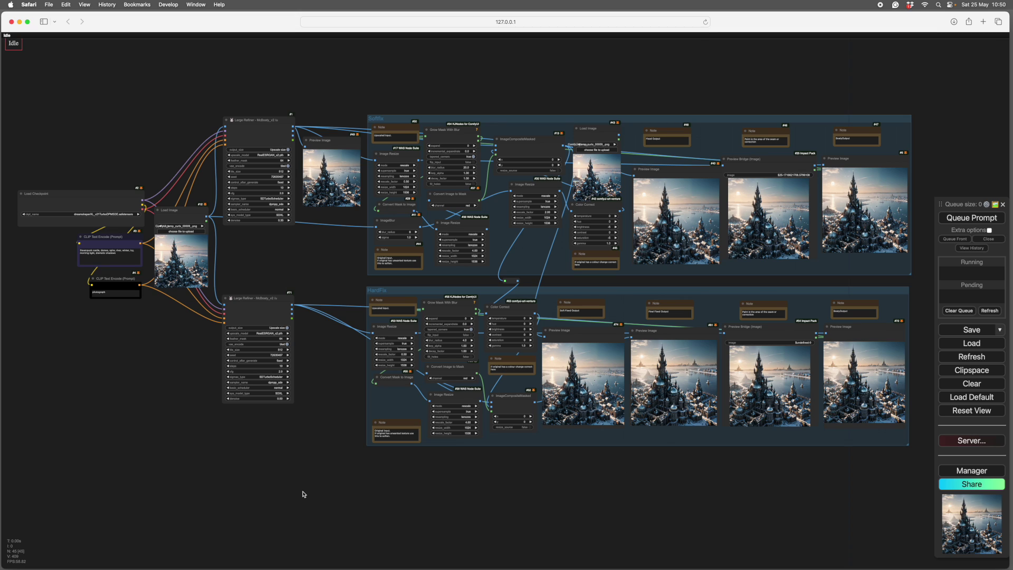
- Pan and zoom the canvas toward the Load Checkpoint and Load Image nodes
scroll(303, 494, up, 10)
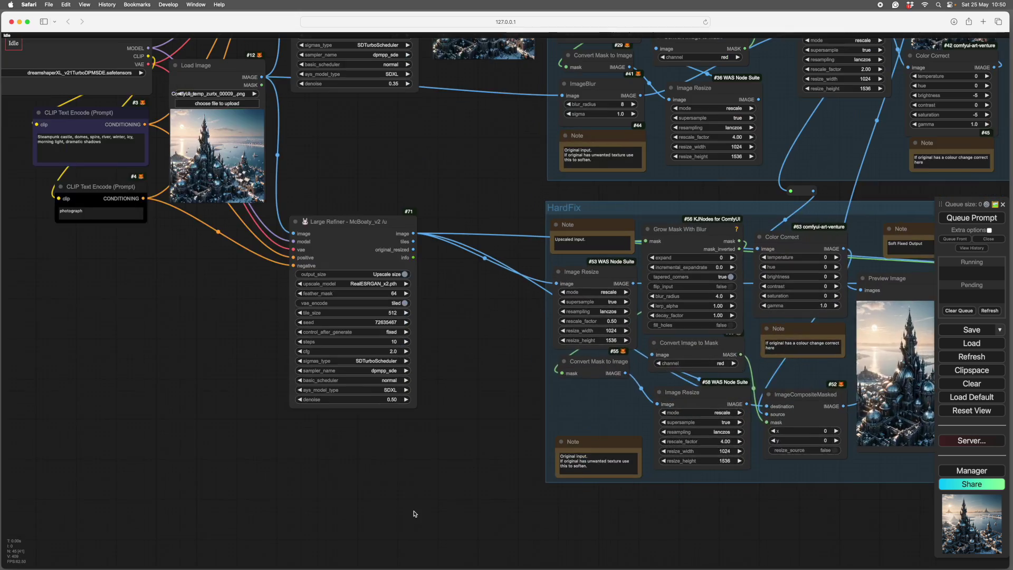
scroll(414, 514, down, 1)
drag(369, 264, 638, 384)
scroll(484, 457, up, 9)
drag(486, 426, 474, 562)
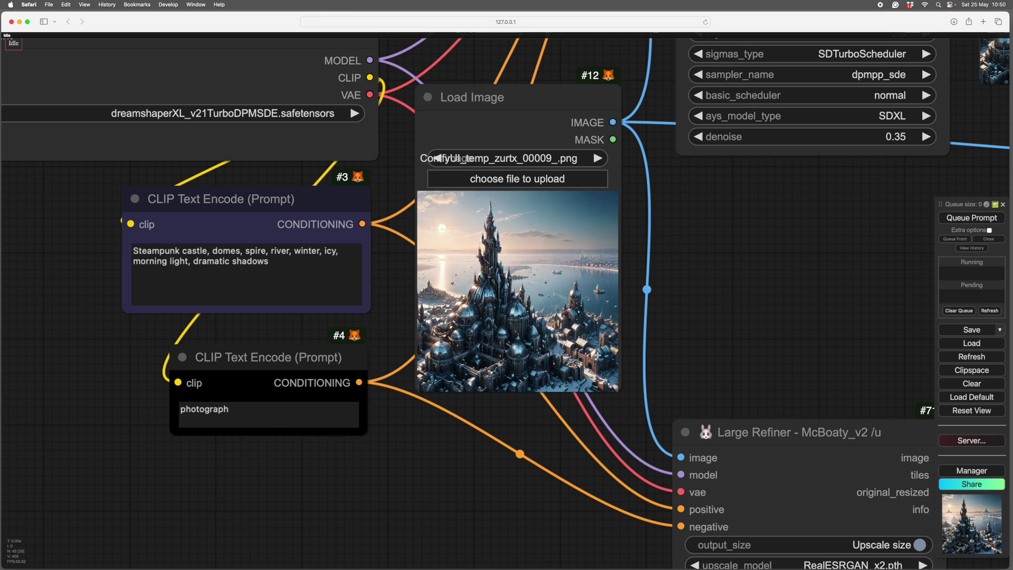
click(496, 489)
drag(495, 486, 522, 503)
scroll(522, 502, down, 3)
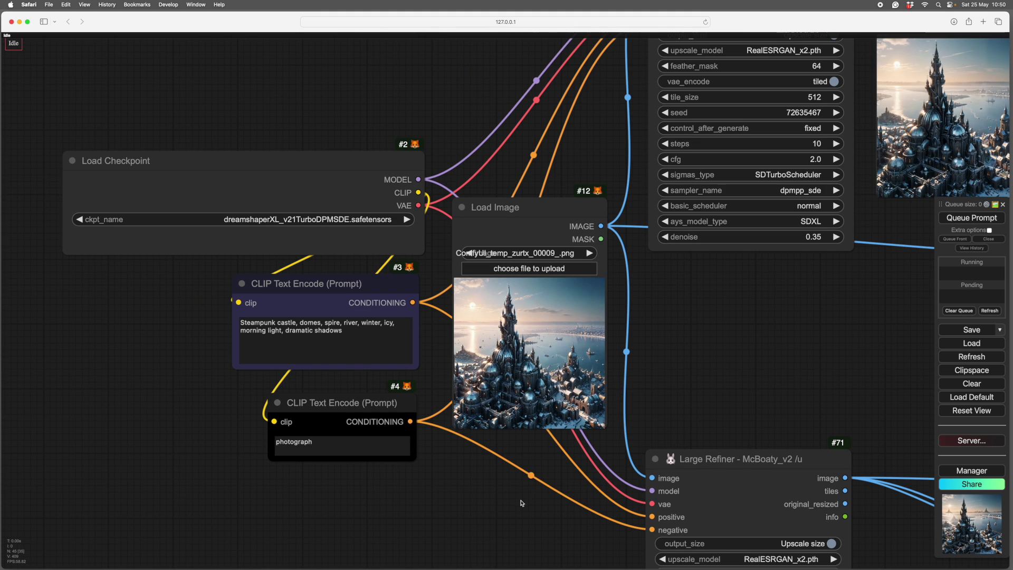
drag(747, 368, 784, 390)
- Bring the Load Image and prompt nodes into view and shift the steampunk castle prompt slightly left
scroll(725, 385, up, 6)
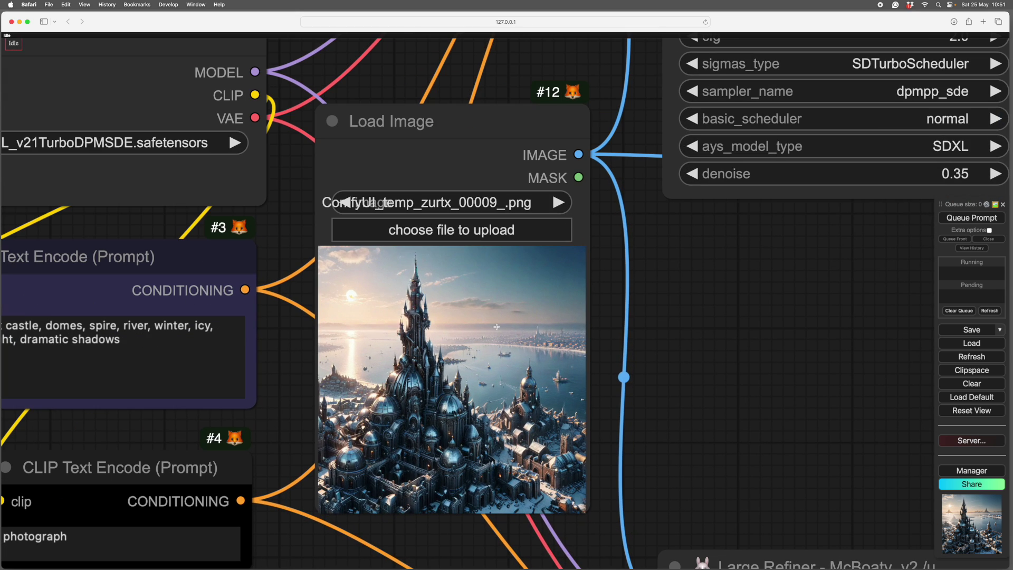
drag(681, 400, 897, 305)
scroll(852, 284, up, 4)
scroll(852, 284, right, 2)
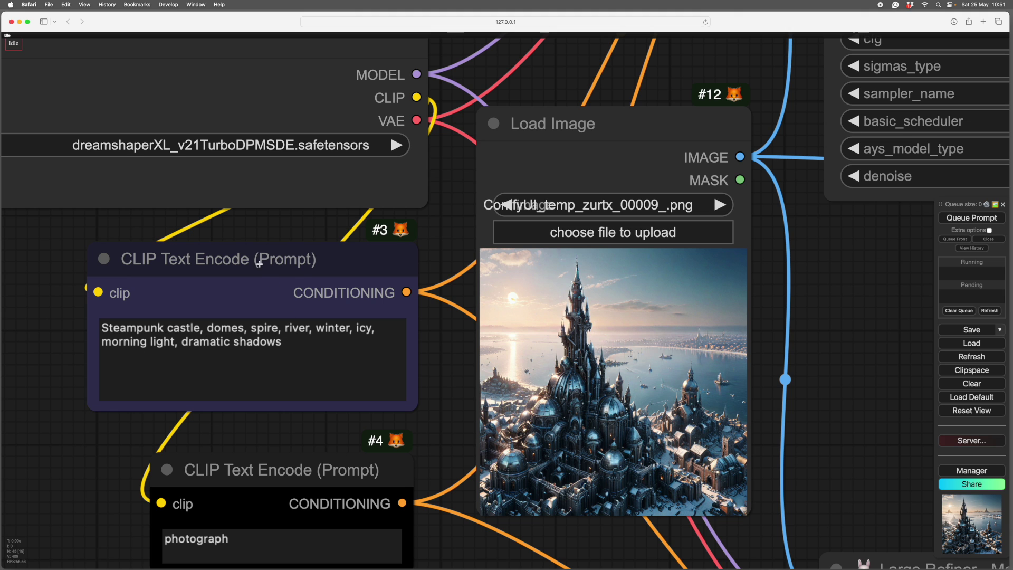
drag(259, 262, 244, 263)
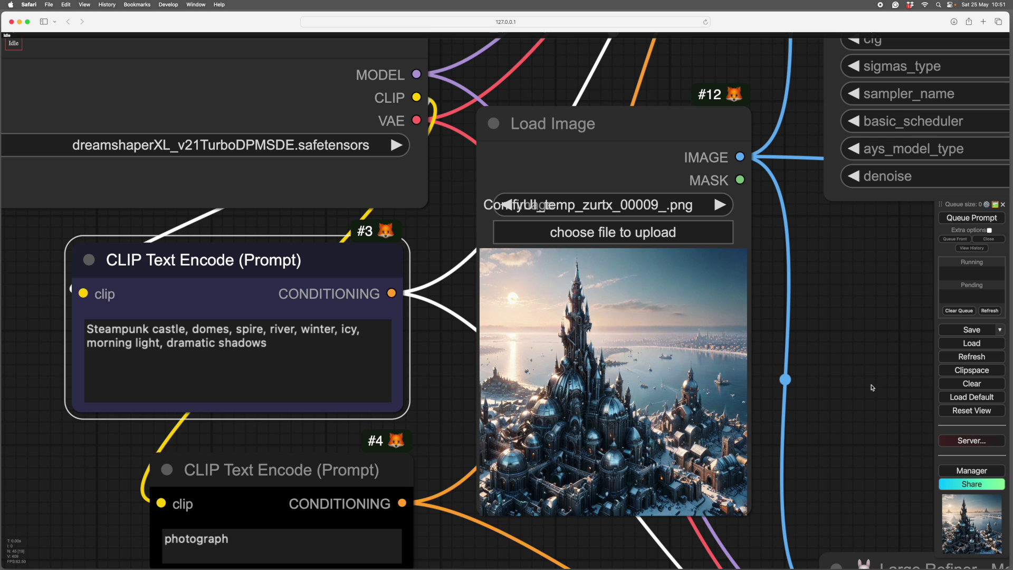
scroll(880, 408, down, 2)
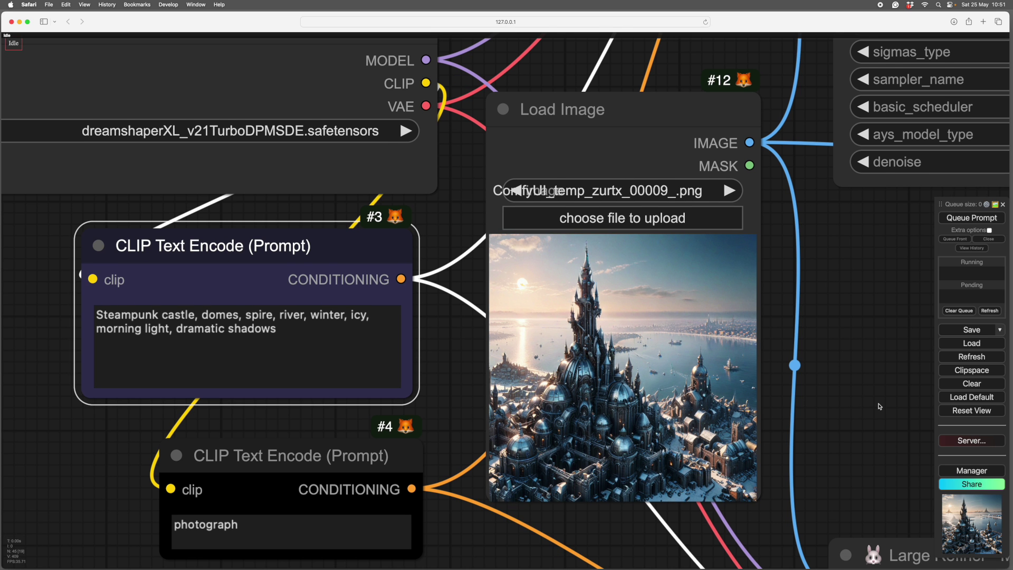
scroll(876, 409, right, 2)
scroll(868, 415, down, 5)
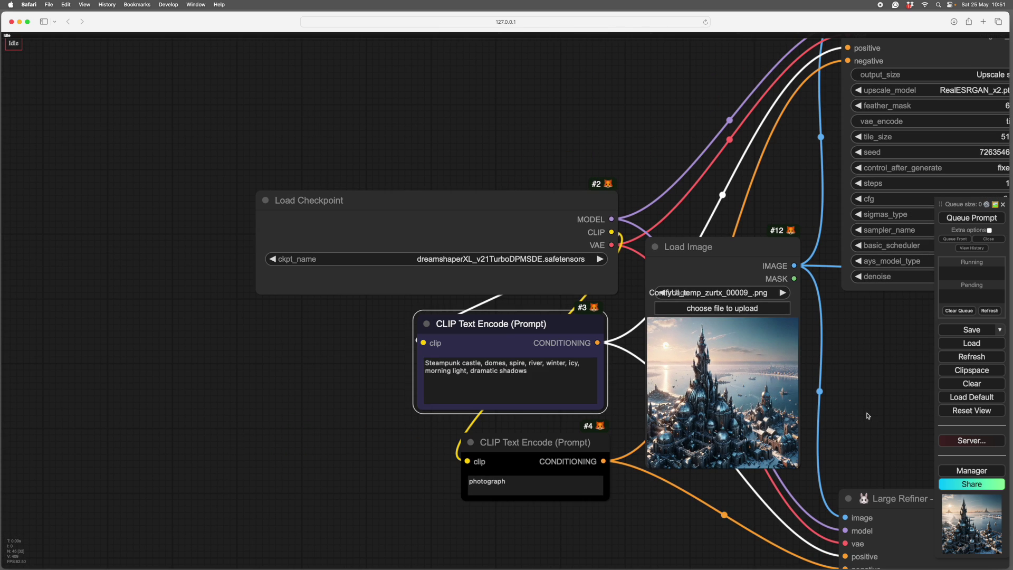
drag(879, 404, 643, 487)
drag(757, 456, 703, 486)
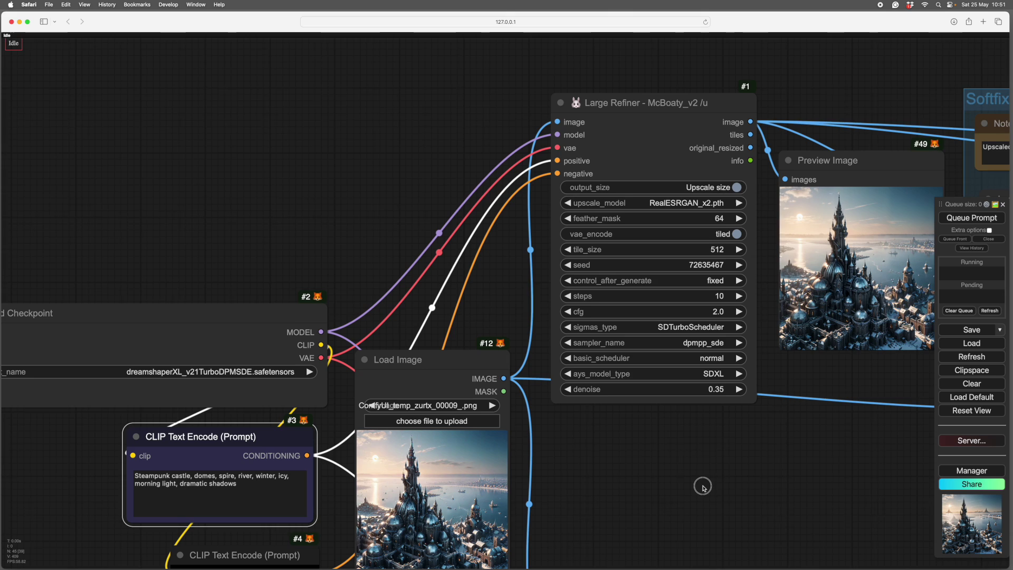
scroll(707, 475, right, 5)
scroll(682, 401, up, 8)
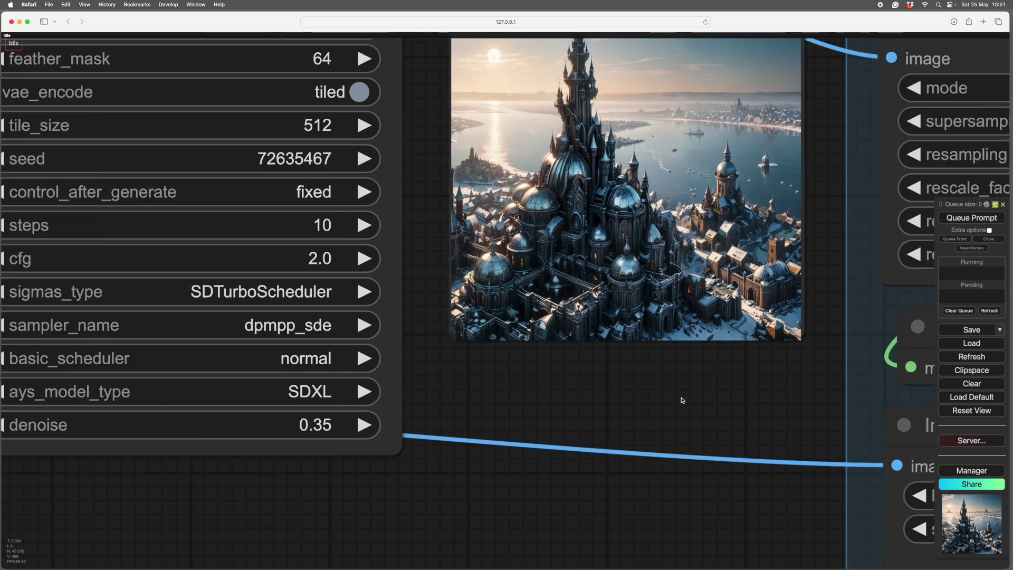
scroll(682, 401, up, 3)
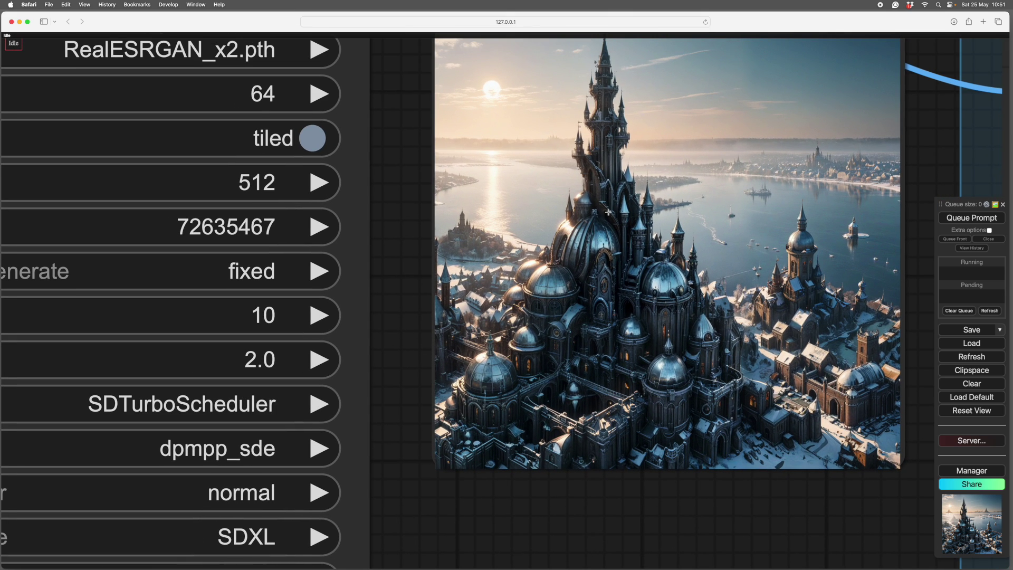
scroll(902, 337, up, 3)
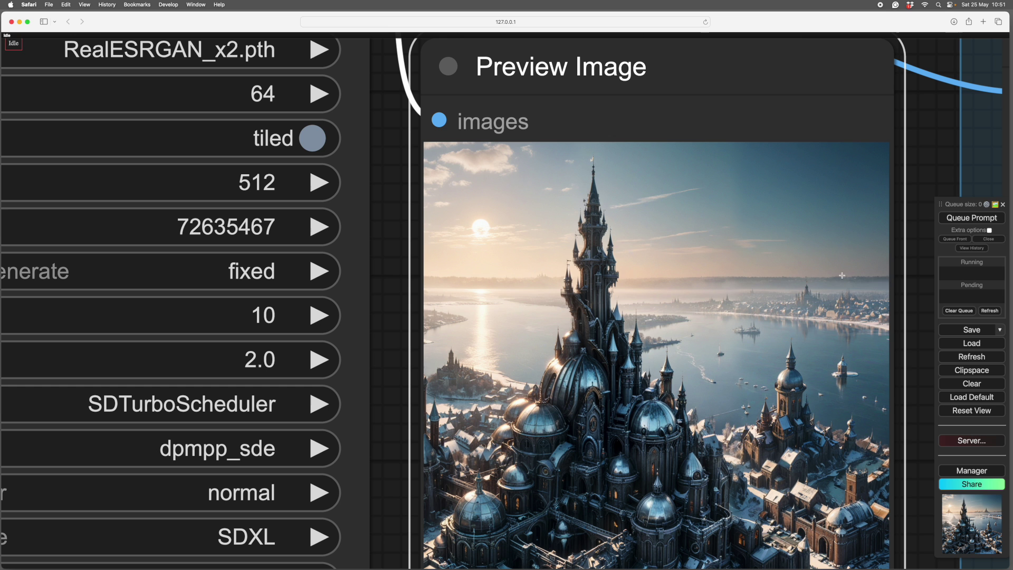
scroll(853, 381, down, 5)
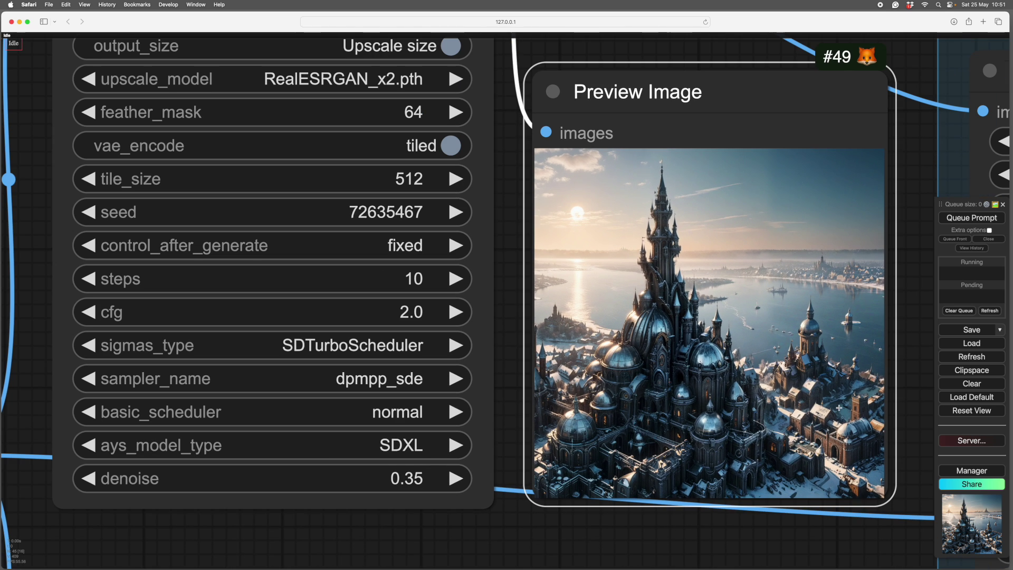
drag(572, 529, 644, 519)
scroll(567, 535, right, 2)
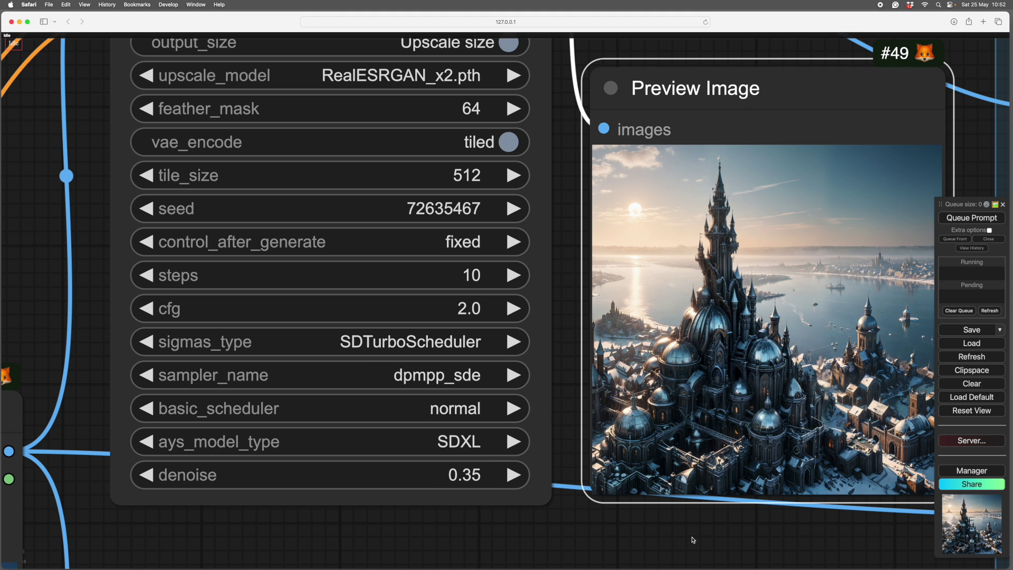
scroll(692, 538, up, 5)
scroll(725, 535, up, 2)
scroll(725, 535, up, 1)
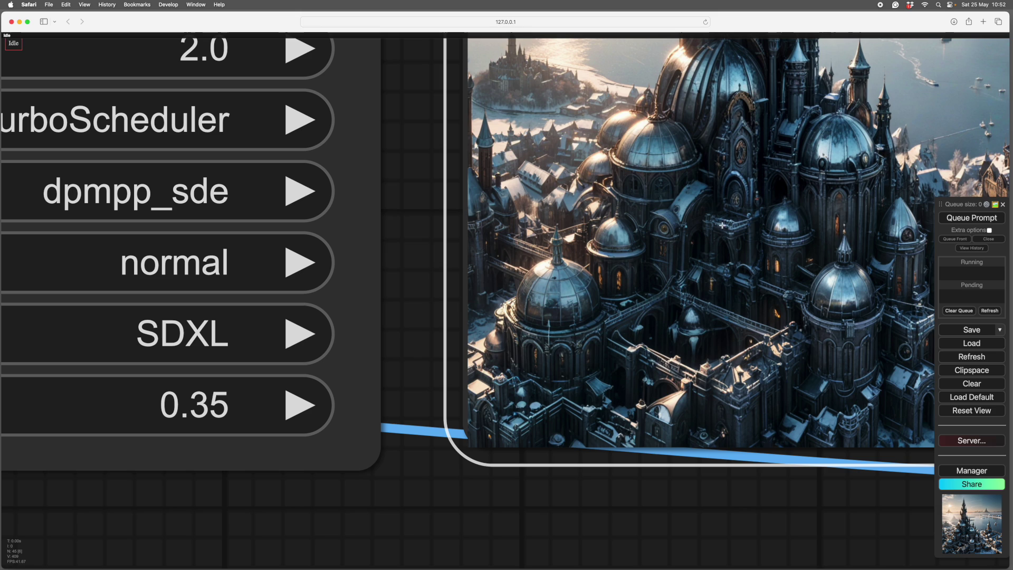
click(808, 522)
scroll(783, 527, down, 7)
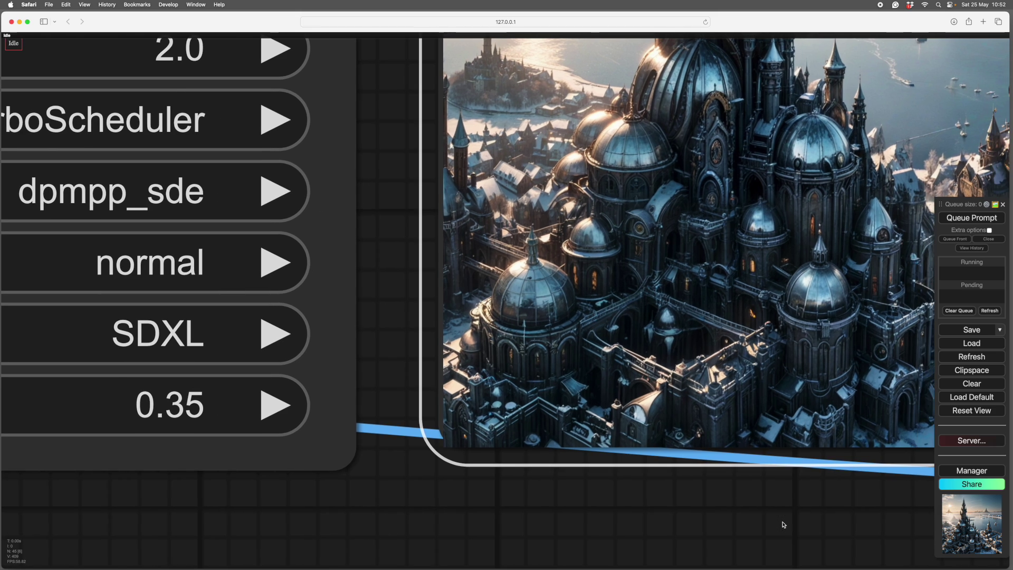
scroll(787, 527, down, 2)
drag(879, 540, 439, 394)
scroll(609, 464, down, 5)
scroll(539, 426, down, 5)
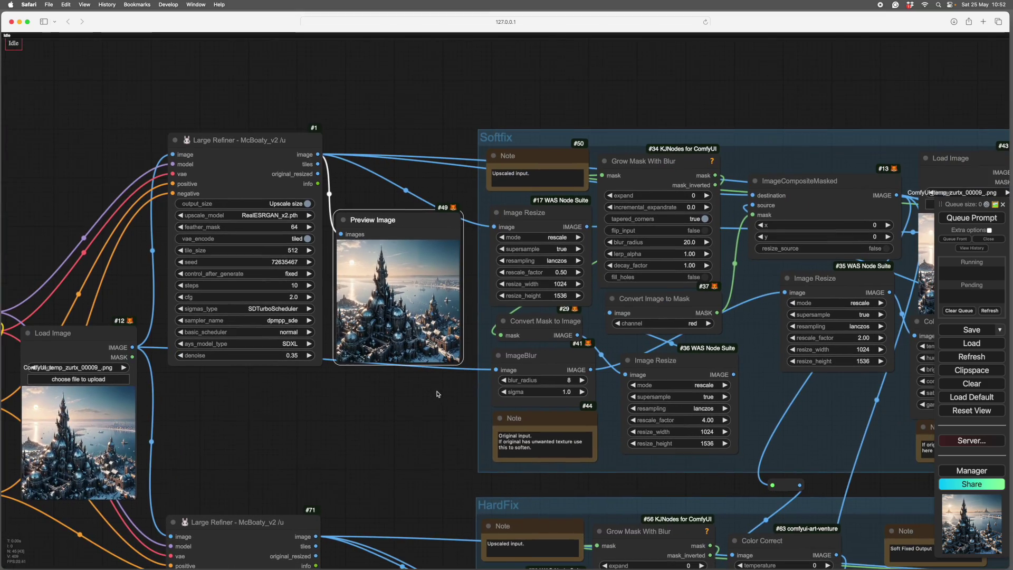
- Pan the canvas to show the Softfix group's colour-corrected castle previews, with the HardFix group below
drag(672, 482, 396, 452)
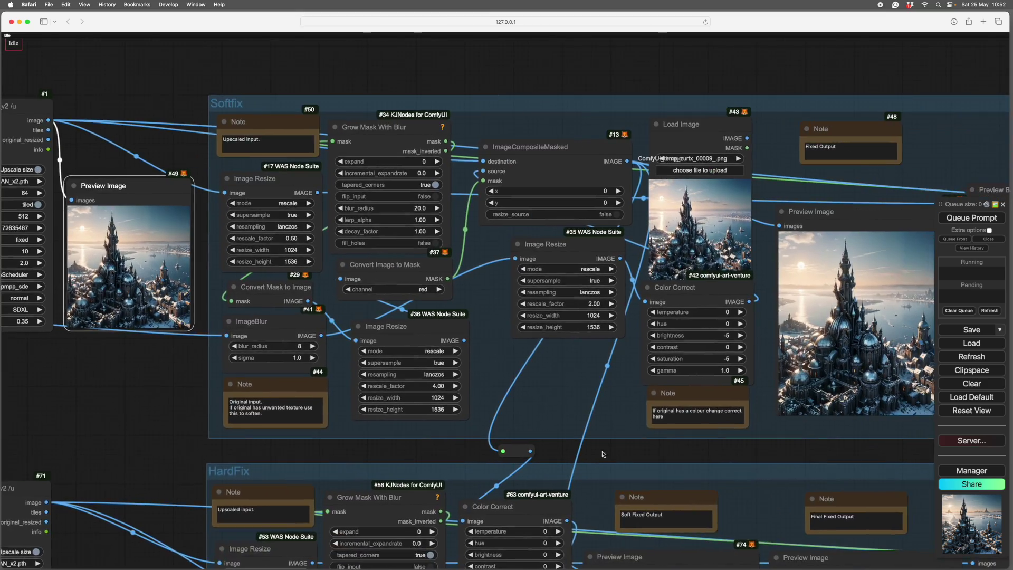
drag(613, 453, 698, 479)
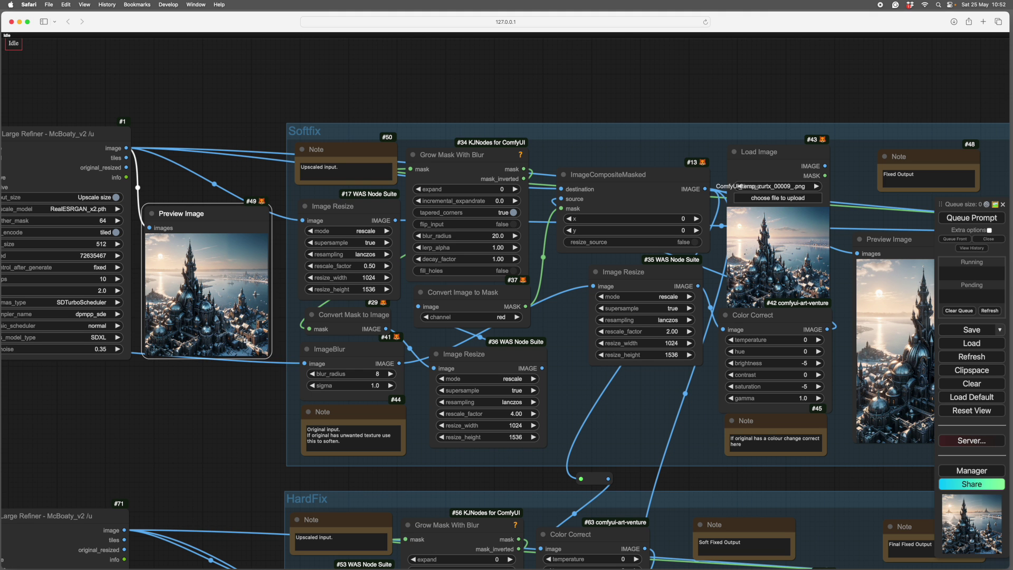
drag(166, 408, 138, 416)
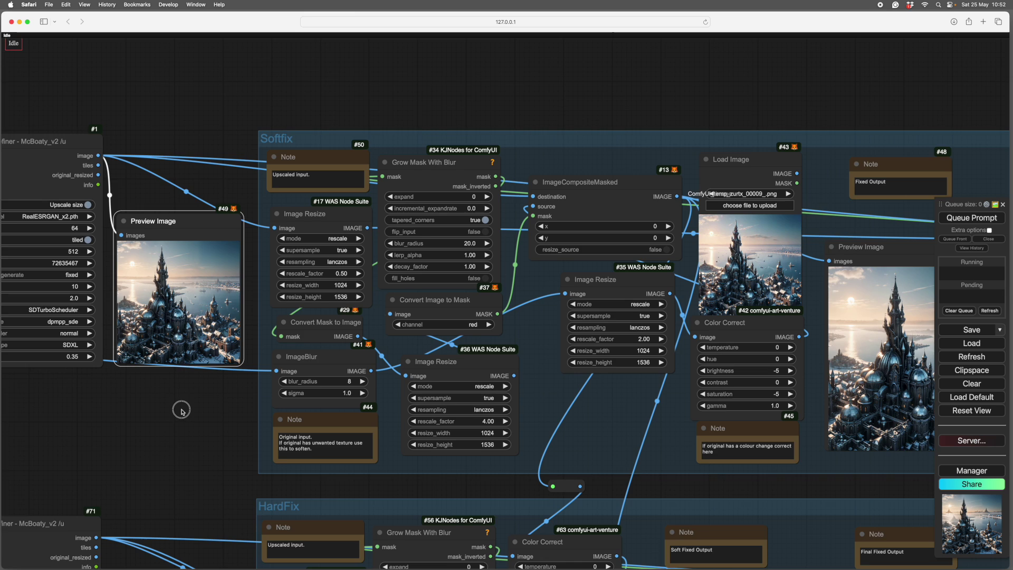
scroll(90, 399, right, 5)
scroll(88, 400, right, 2)
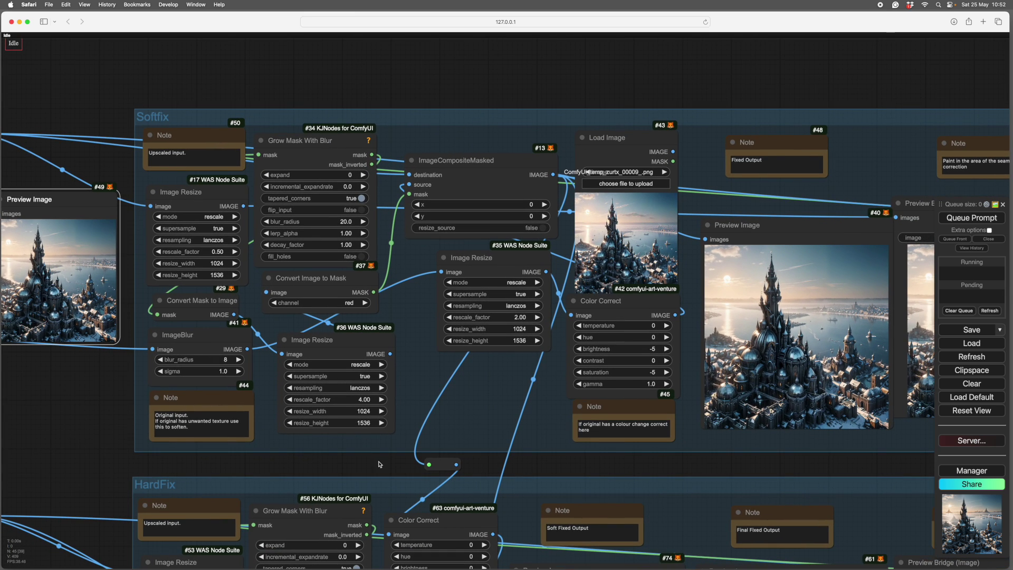
scroll(529, 459, right, 4)
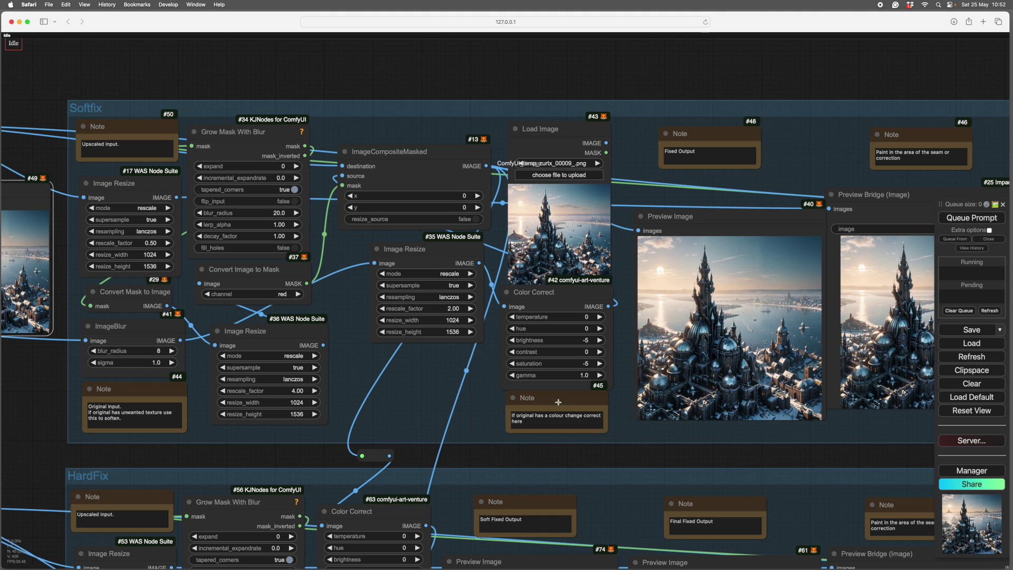
scroll(576, 460, right, 1)
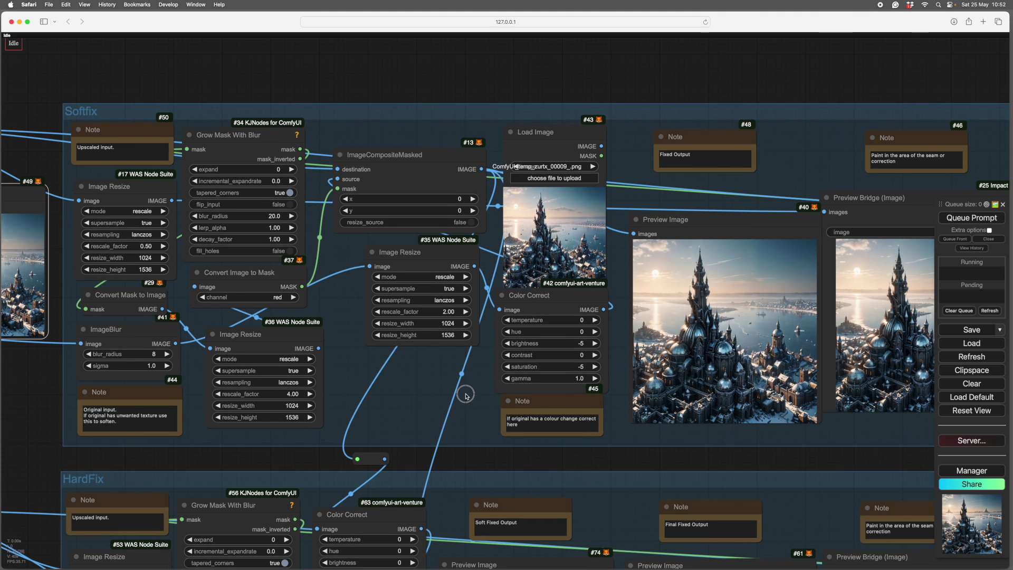
drag(466, 396, 467, 393)
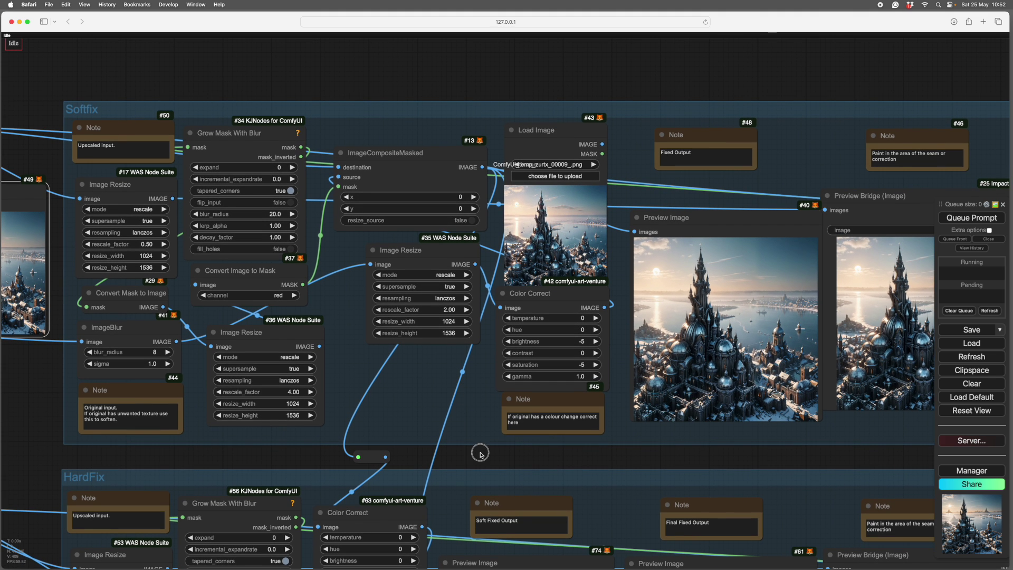
scroll(480, 454, down, 5)
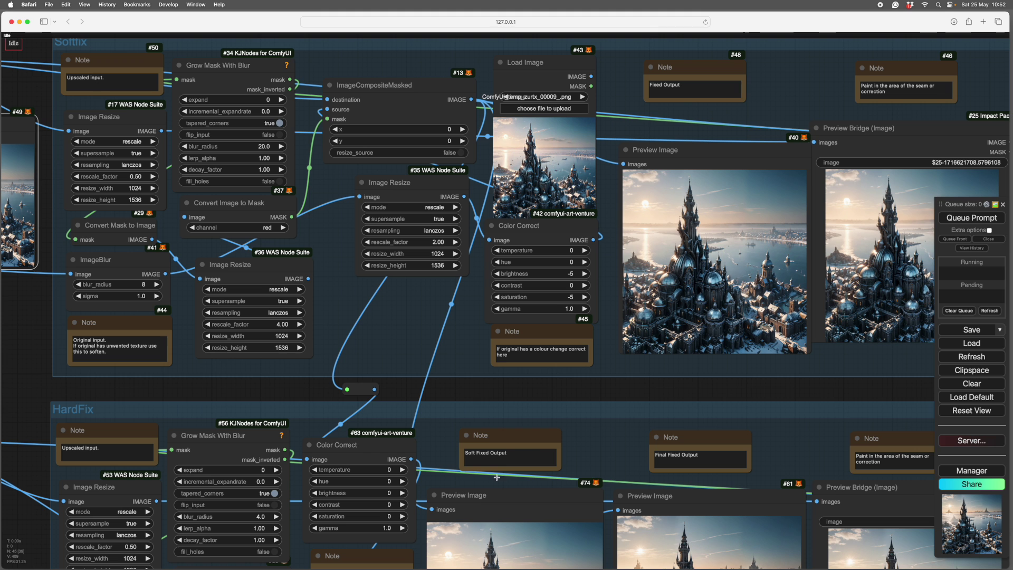
- Mute the HardFix group with Set Group Nodes to Never, then pan right to the Preview Bridge
right_click(599, 448)
click(600, 443)
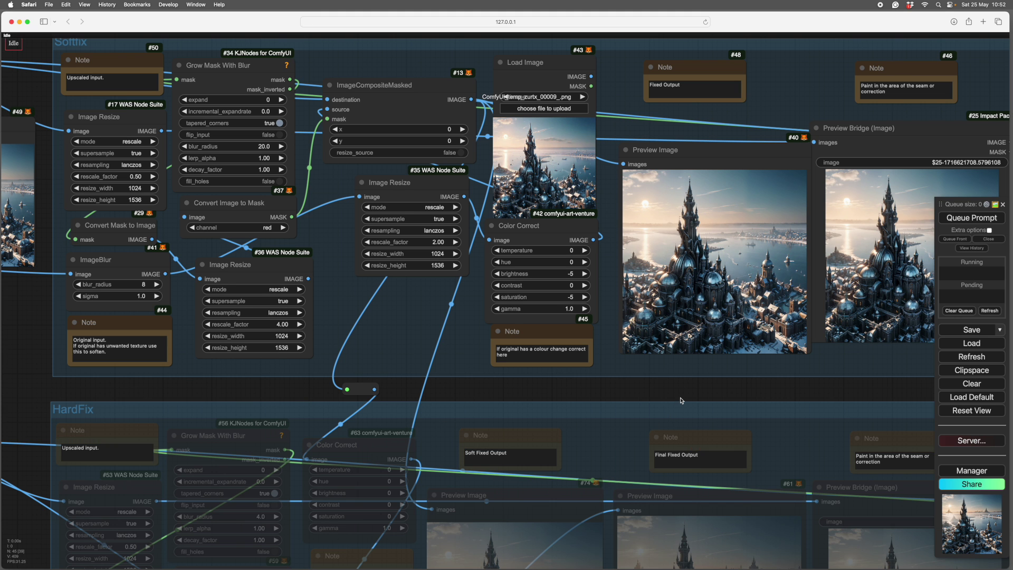
drag(682, 396, 664, 508)
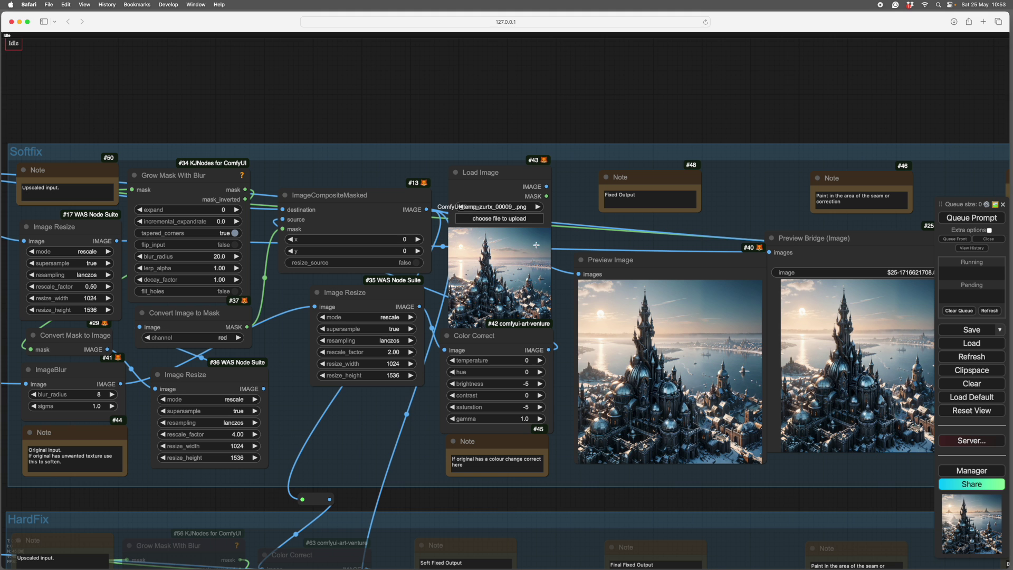
drag(763, 508, 601, 486)
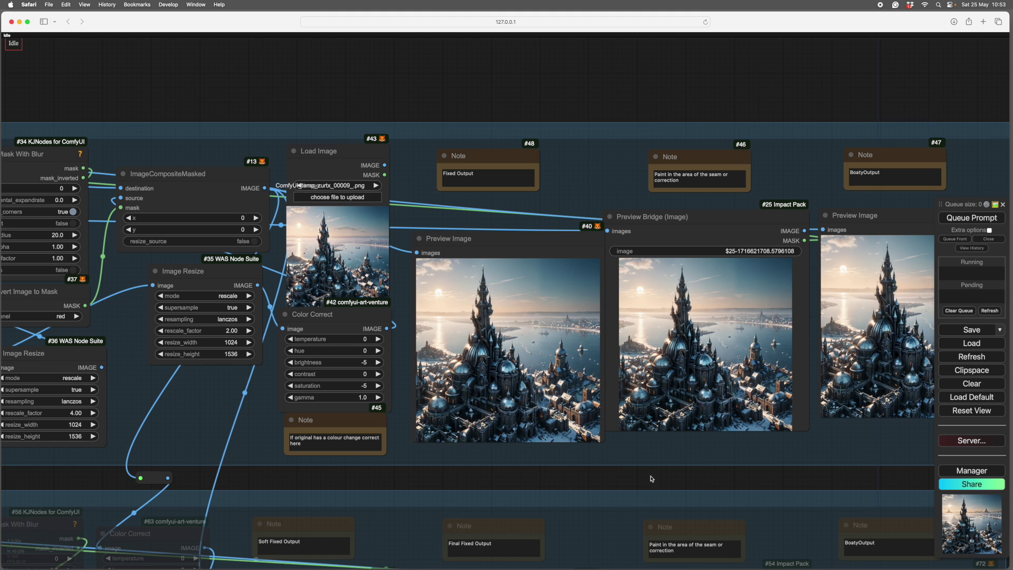
drag(654, 482, 526, 467)
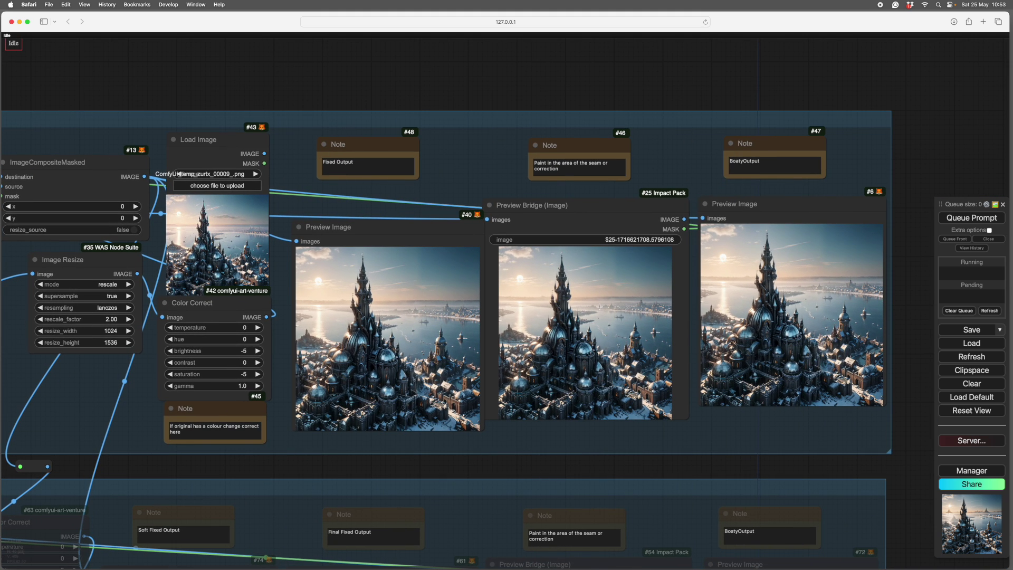
- In MaskEditor, mask a sky strip at the top and a water patch on the Preview Bridge image, then save to node
drag(575, 204, 579, 207)
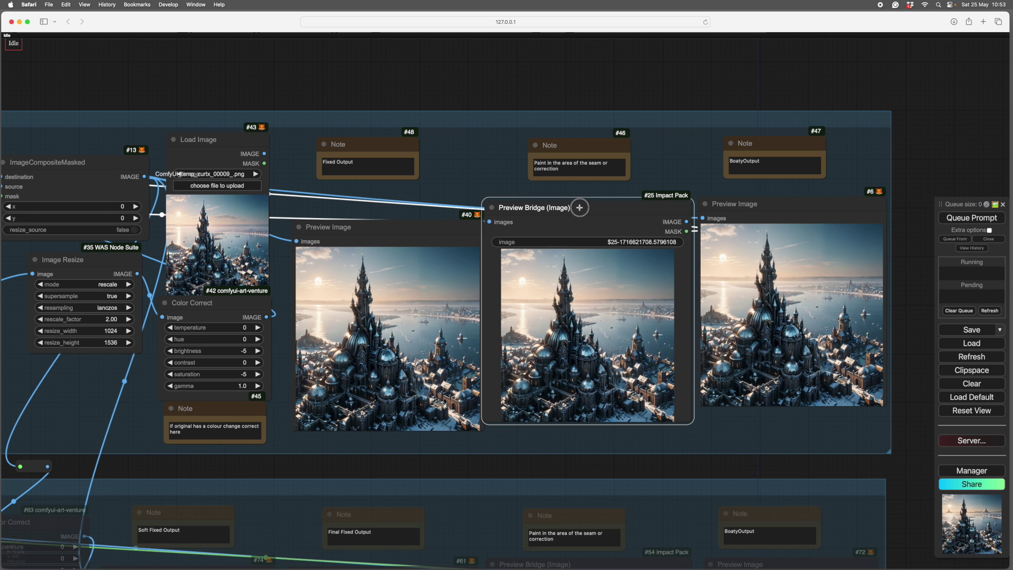
right_click(584, 210)
click(601, 467)
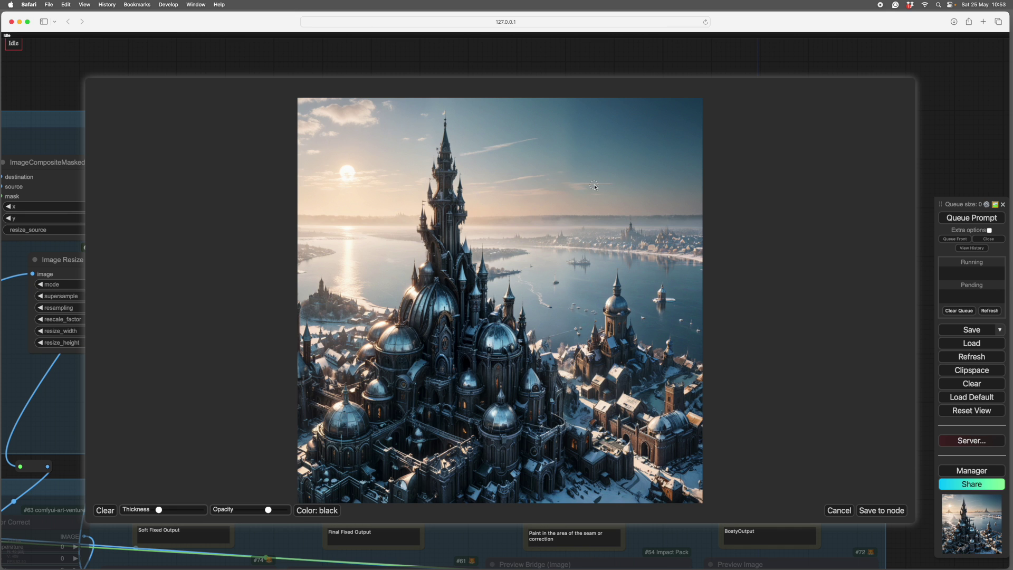
scroll(594, 185, up, 2)
drag(574, 169, 564, 103)
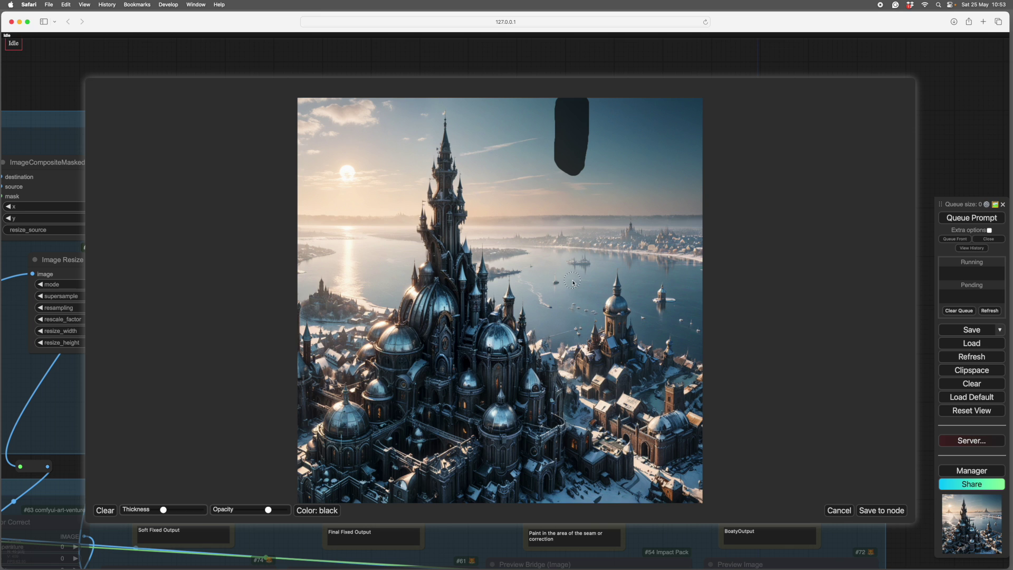
mouse_move(574, 282)
mouse_down()
mouse_move(574, 295)
mouse_move(588, 291)
mouse_up()
click(878, 511)
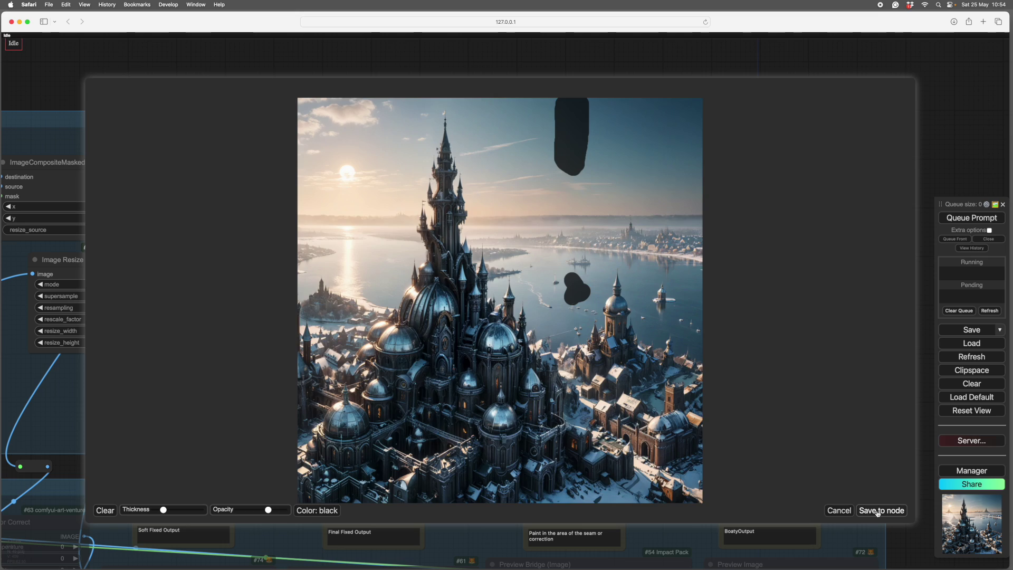
drag(572, 470, 873, 441)
drag(745, 448, 678, 450)
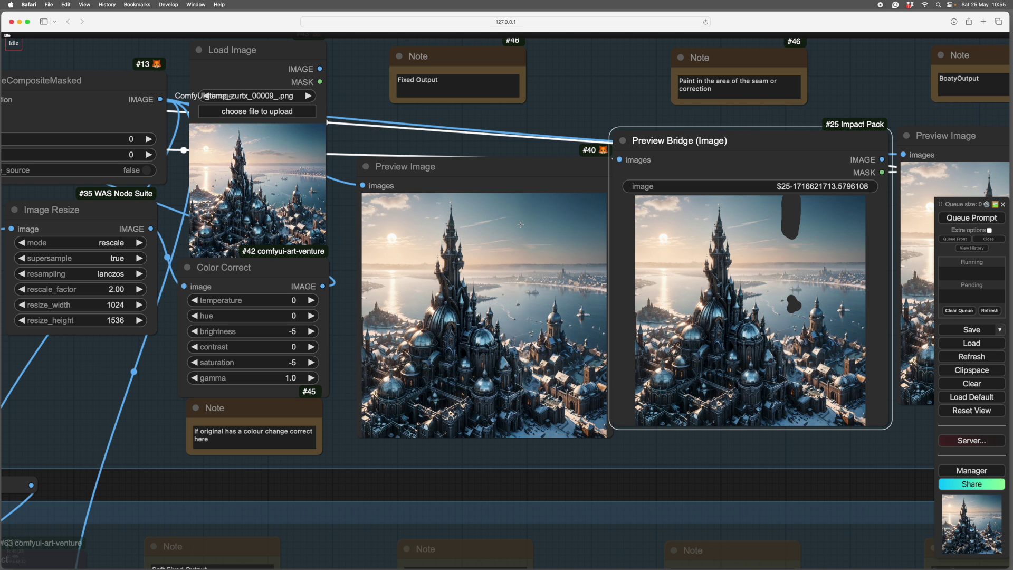
- Reopen the Preview Bridge MaskEditor and paint the top sky mask blob wider
drag(578, 474, 397, 466)
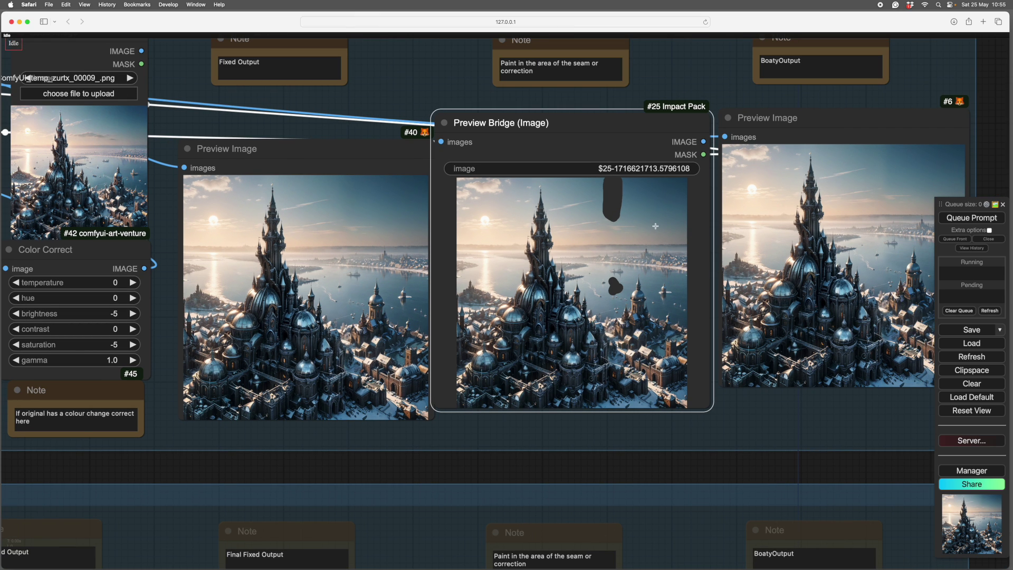
right_click(612, 228)
click(626, 255)
mouse_move(553, 121)
mouse_down()
mouse_move(549, 106)
mouse_move(586, 104)
mouse_move(581, 169)
mouse_up()
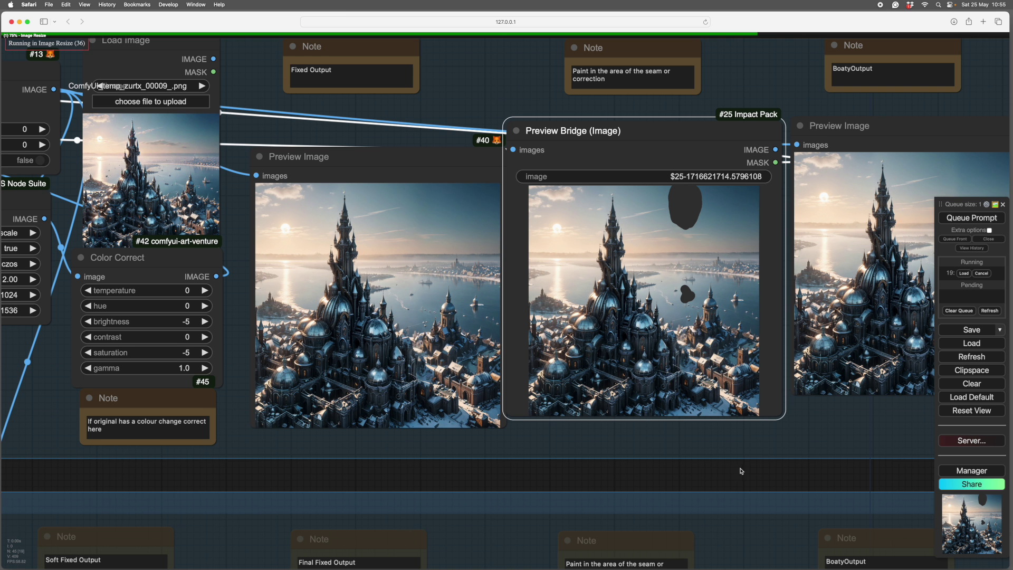
drag(740, 470, 764, 476)
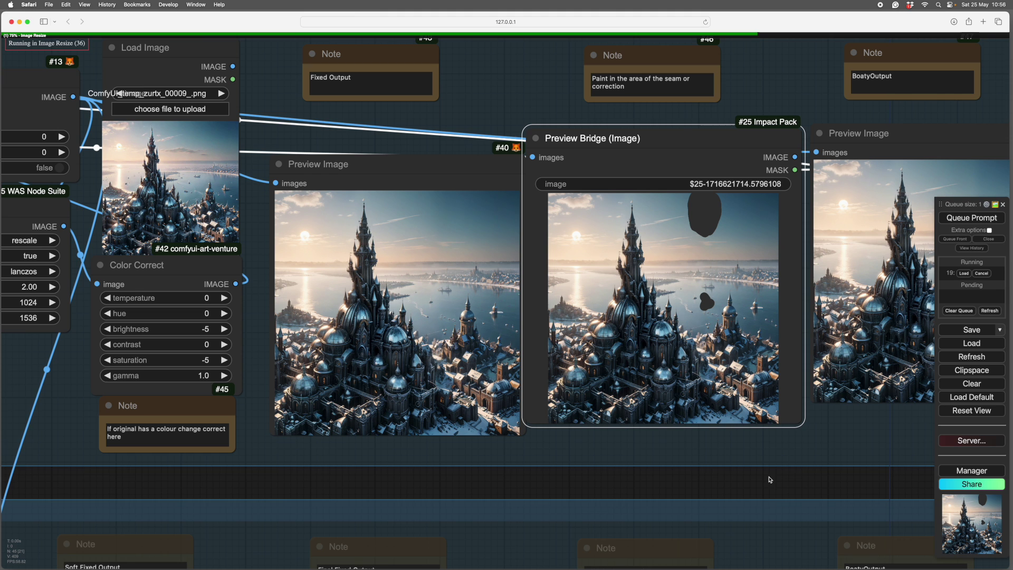
- Set Color Correct brightness to -3 and saturation to -6, then queue the prompt
scroll(738, 490, right, 3)
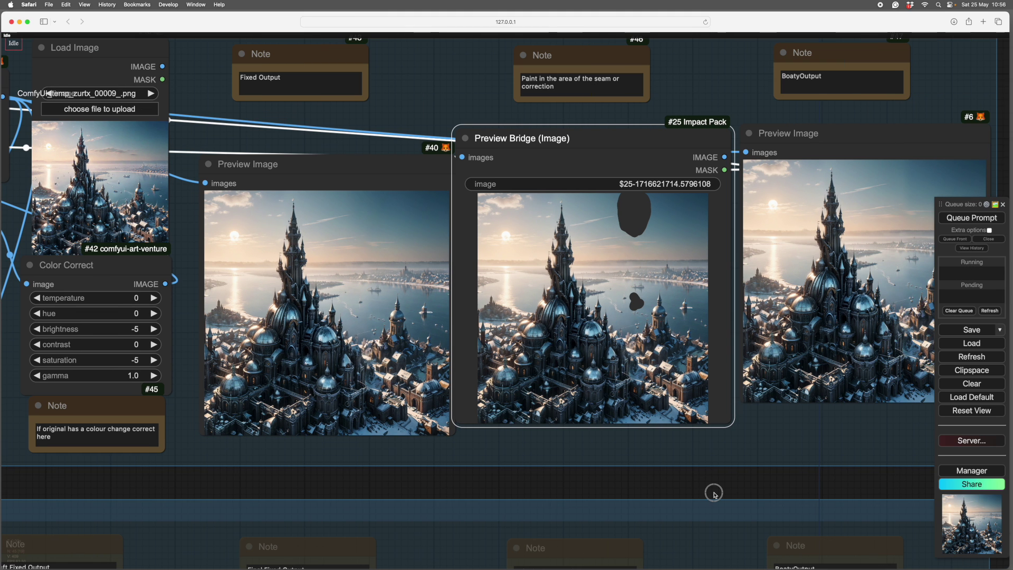
scroll(714, 494, left, 1)
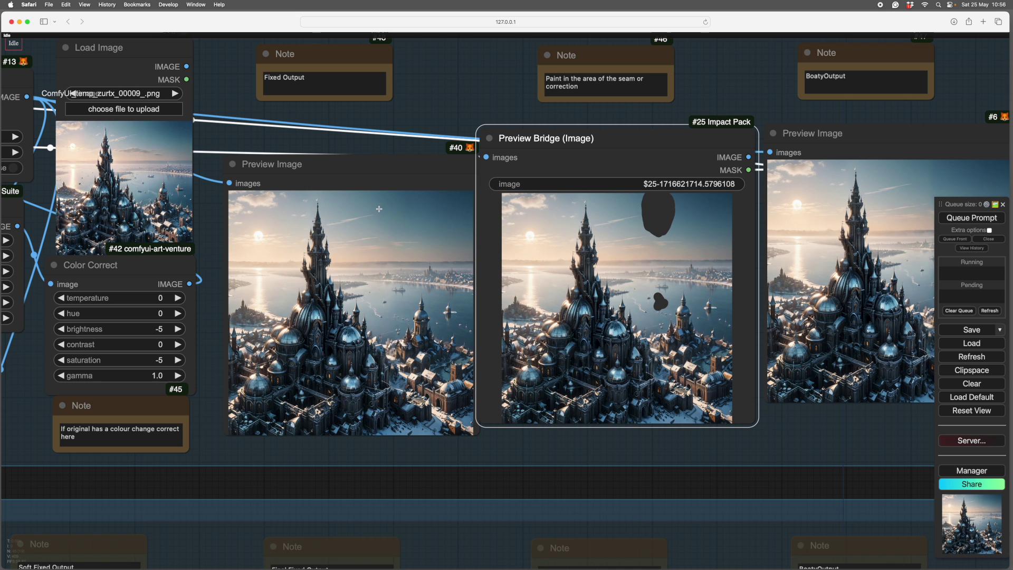
scroll(373, 433, left, 8)
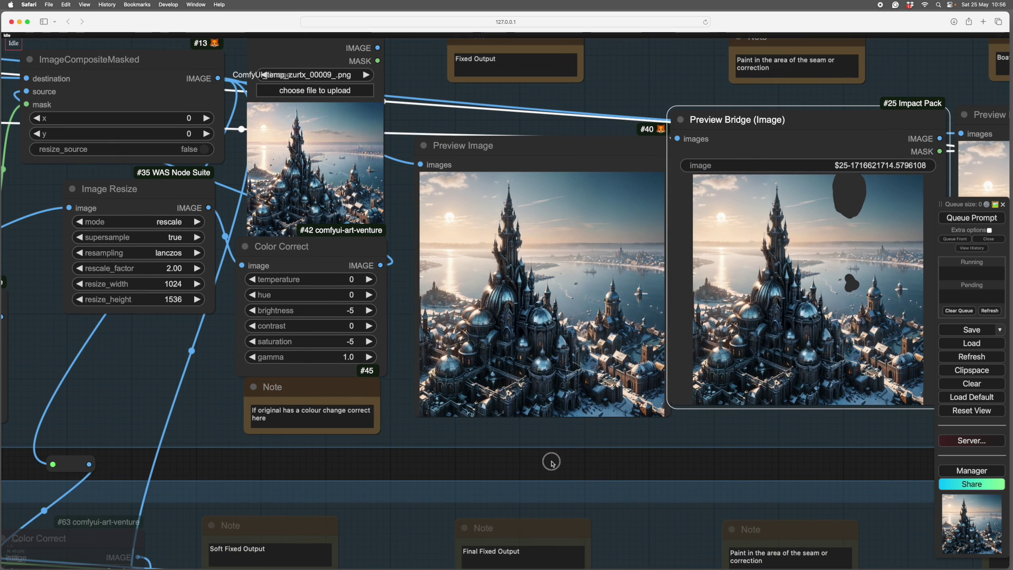
click(351, 311)
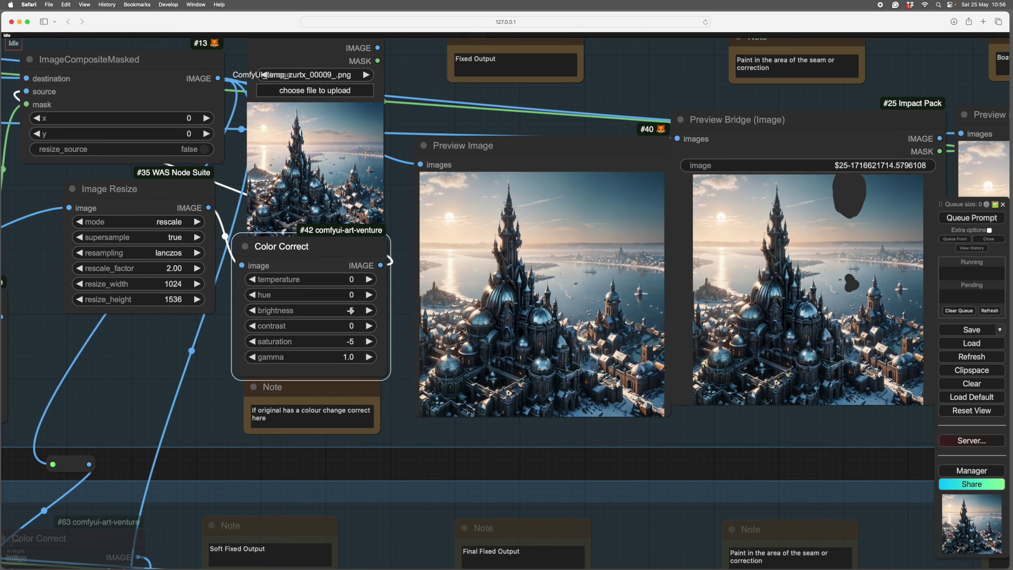
text(-)
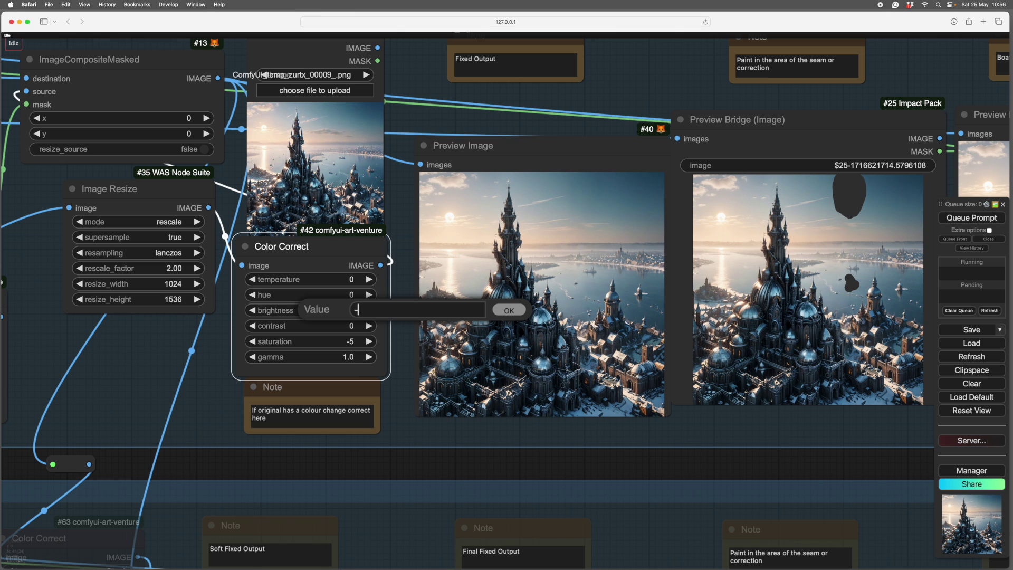
text(3)
key(Return)
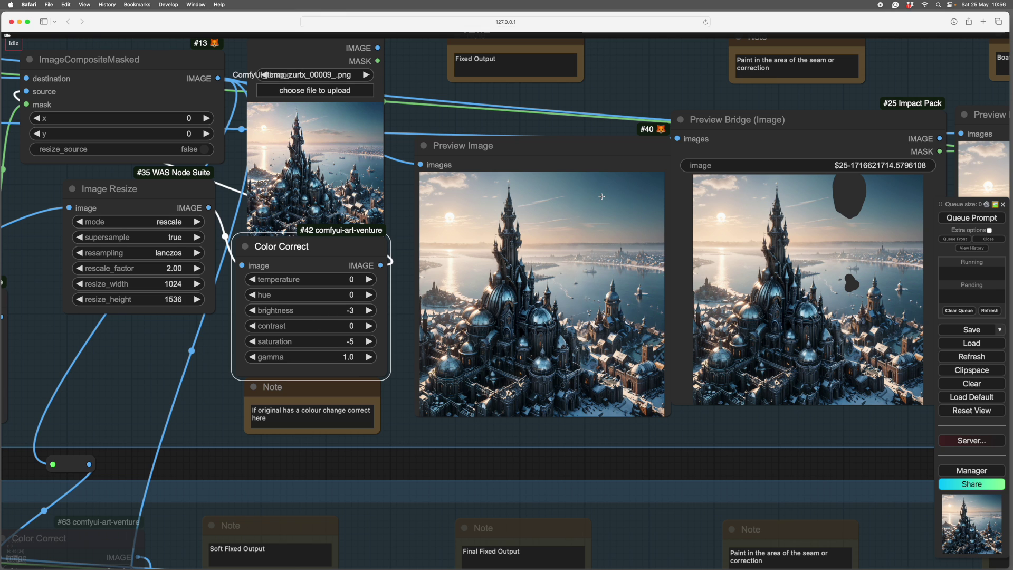
click(343, 346)
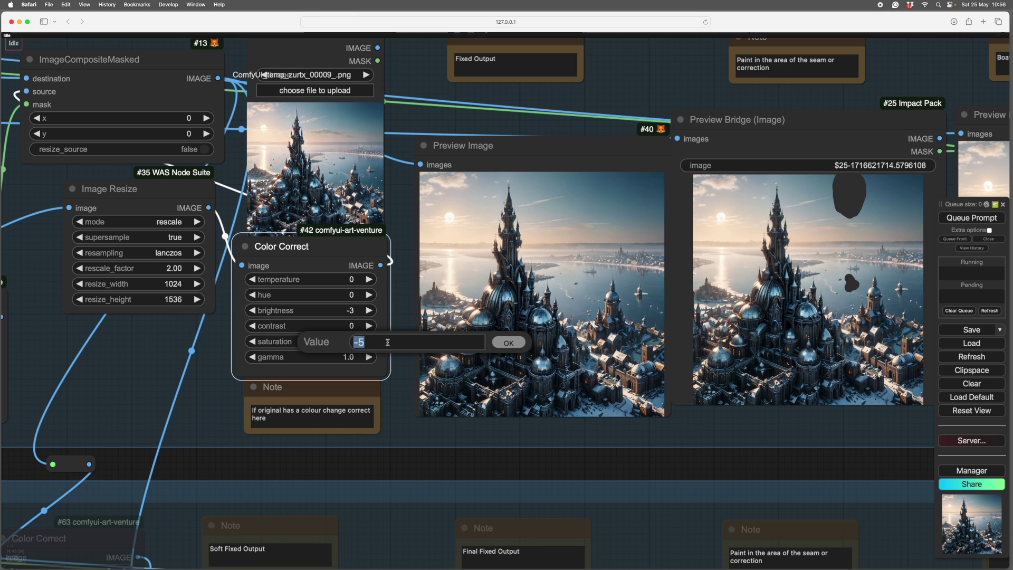
text(-6)
key(Return)
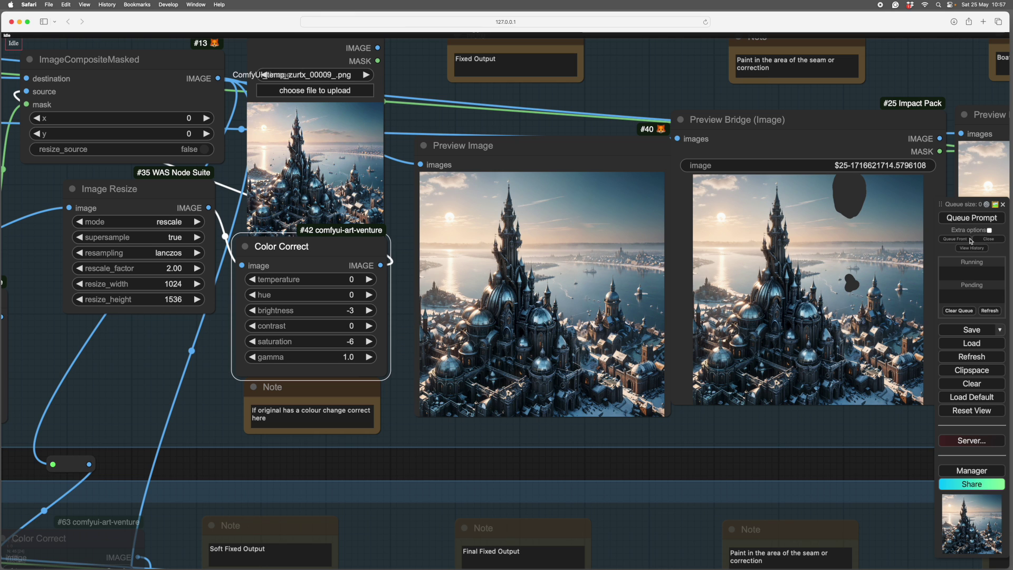
click(958, 219)
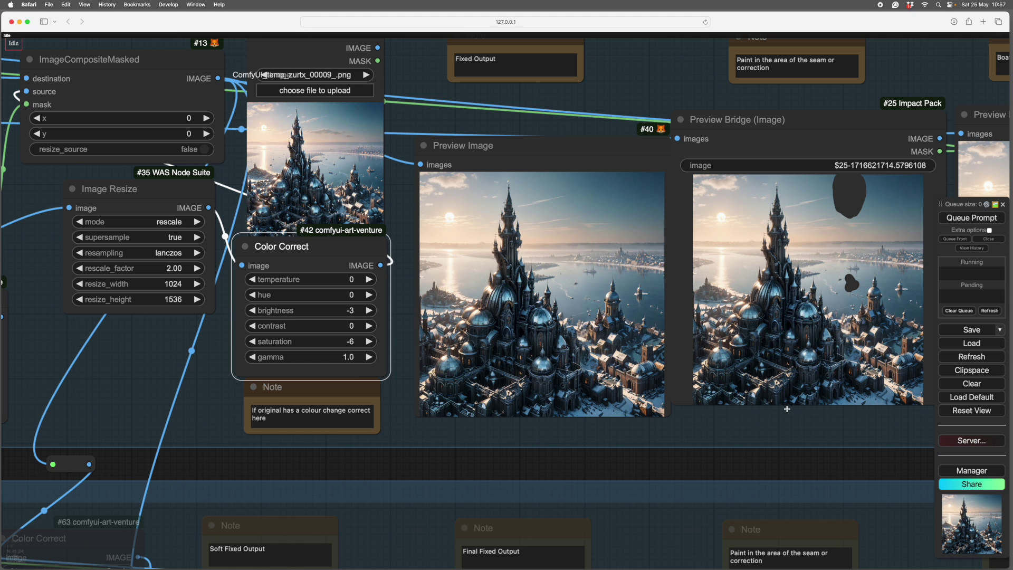
- Pull back over both fix groups and pan to the upscaling refiner and HardFix nodes
drag(762, 464, 701, 350)
scroll(700, 350, down, 6)
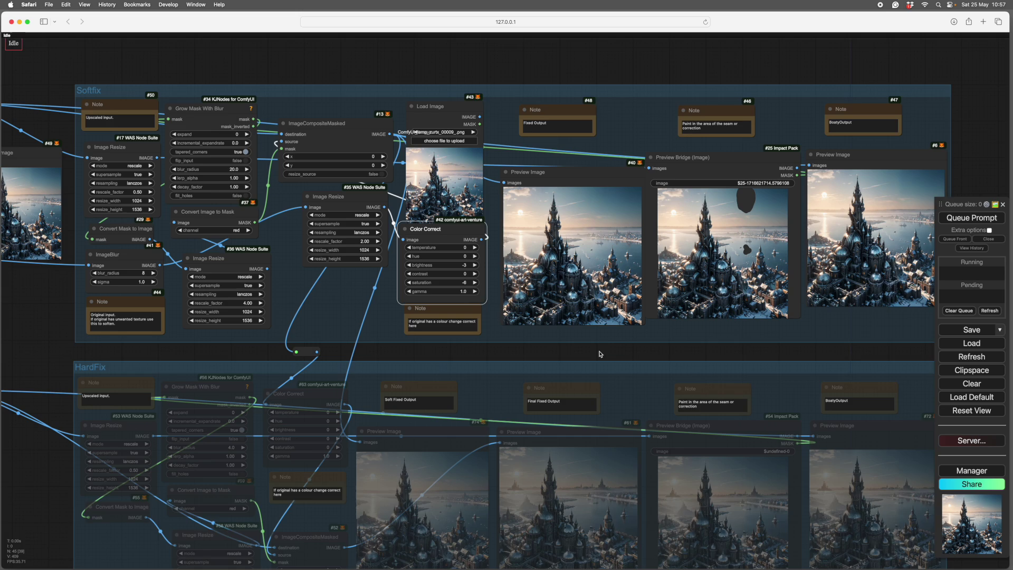
drag(620, 333, 751, 218)
scroll(473, 543, left, 5)
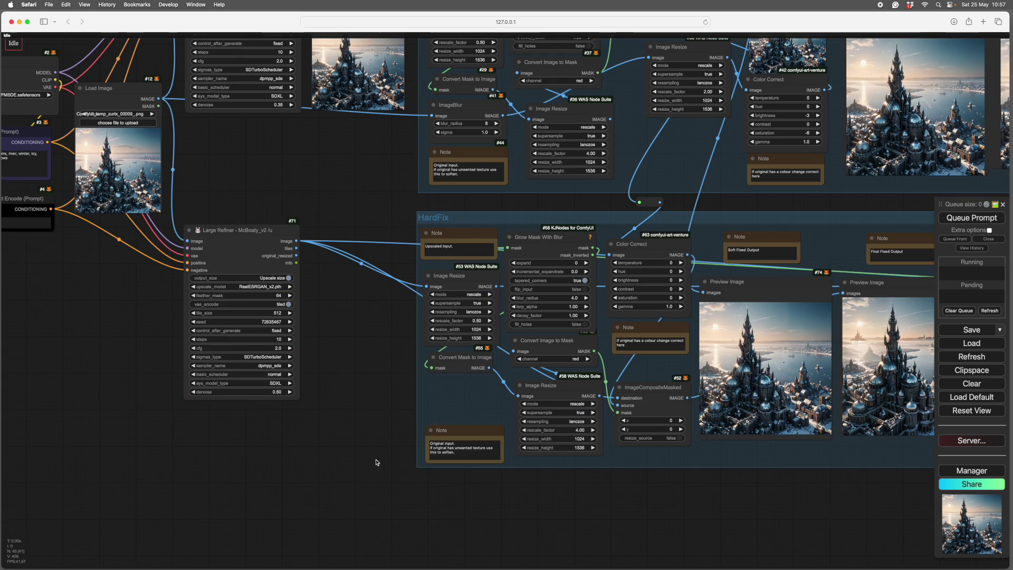
scroll(490, 458, up, 5)
scroll(649, 474, down, 2)
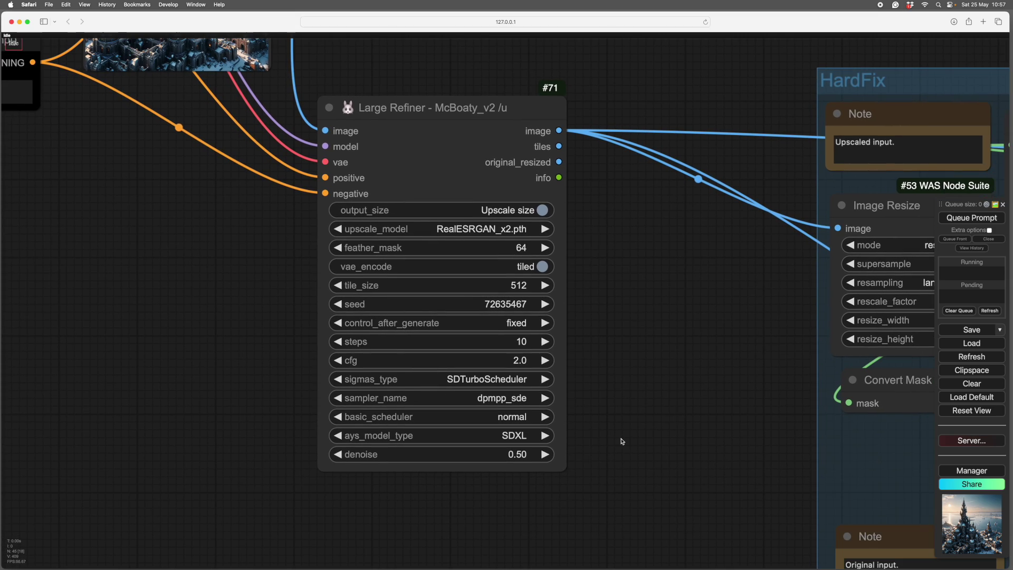
drag(688, 490, 488, 360)
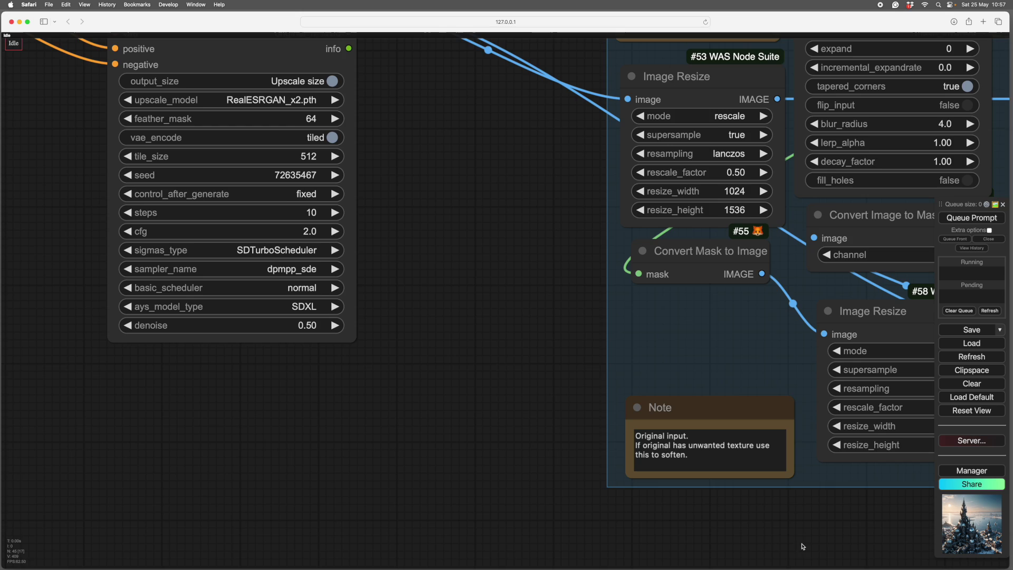
scroll(463, 507, right, 15)
scroll(607, 538, up, 5)
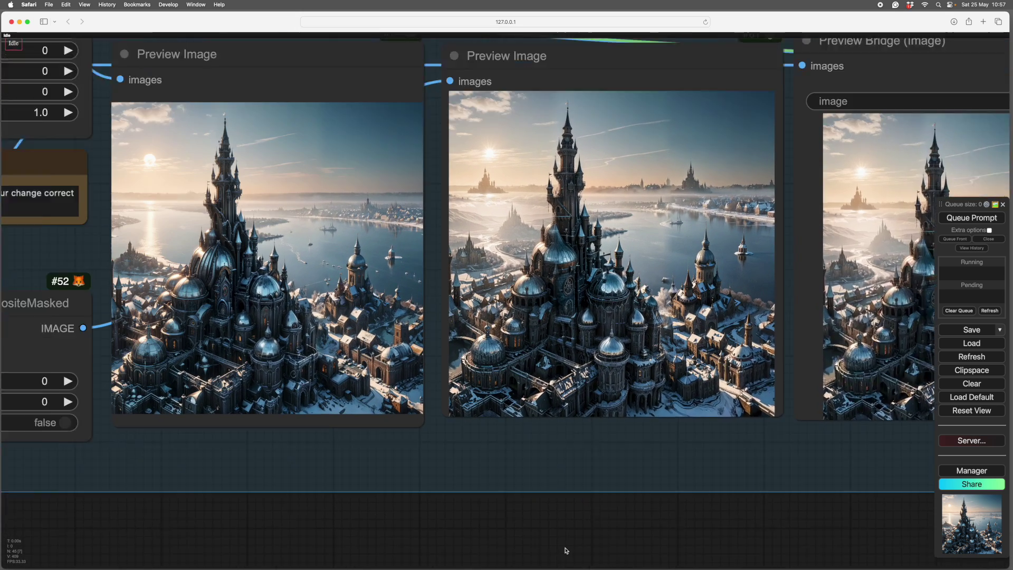
scroll(692, 416, up, 1)
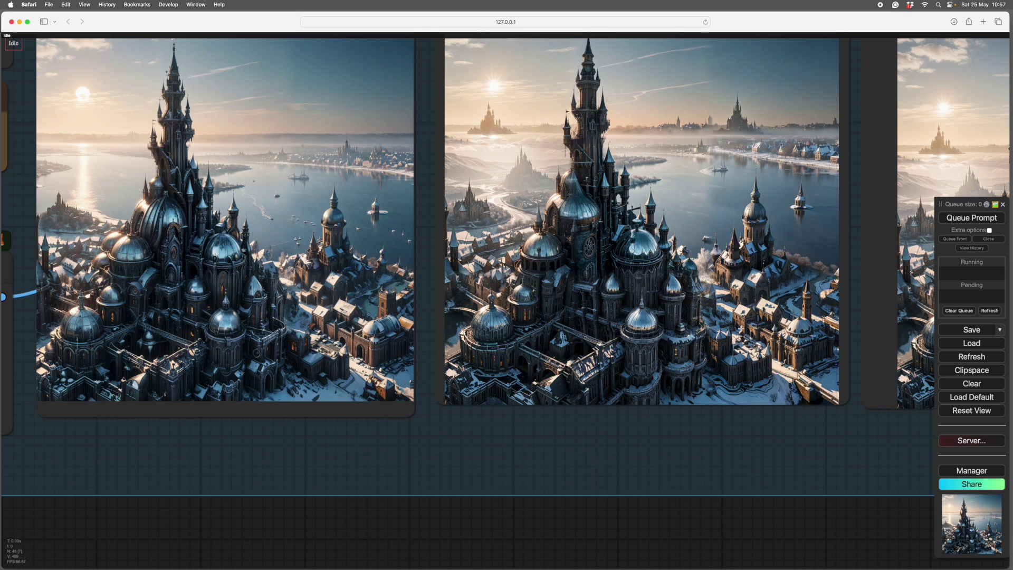
- Frame the Soft Fixed Output and Final Fixed Output previews side by side, with Preview Bridge beside them
drag(536, 519, 698, 532)
scroll(496, 369, up, 5)
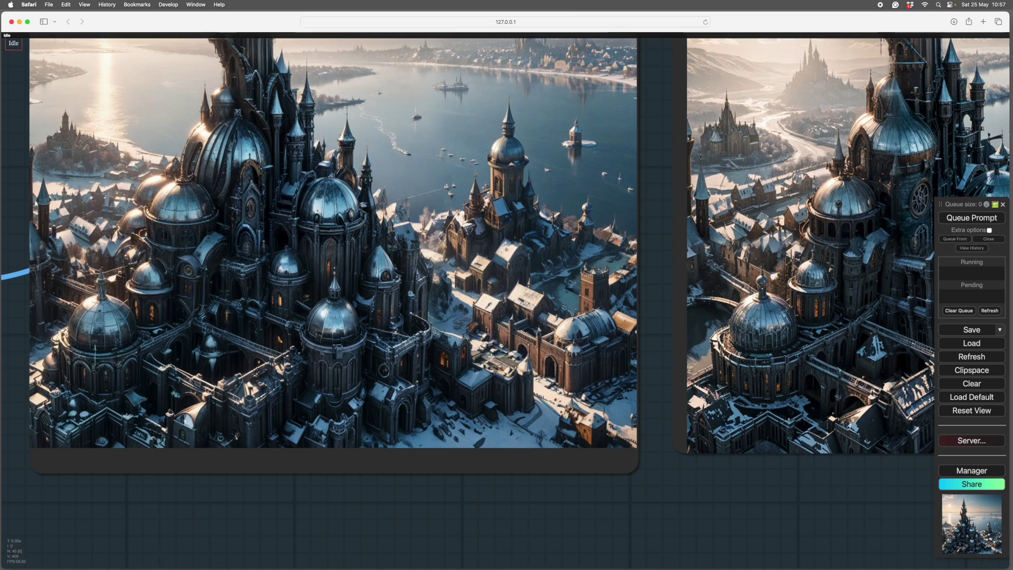
scroll(493, 358, down, 3)
scroll(572, 417, up, 1)
drag(750, 563, 713, 563)
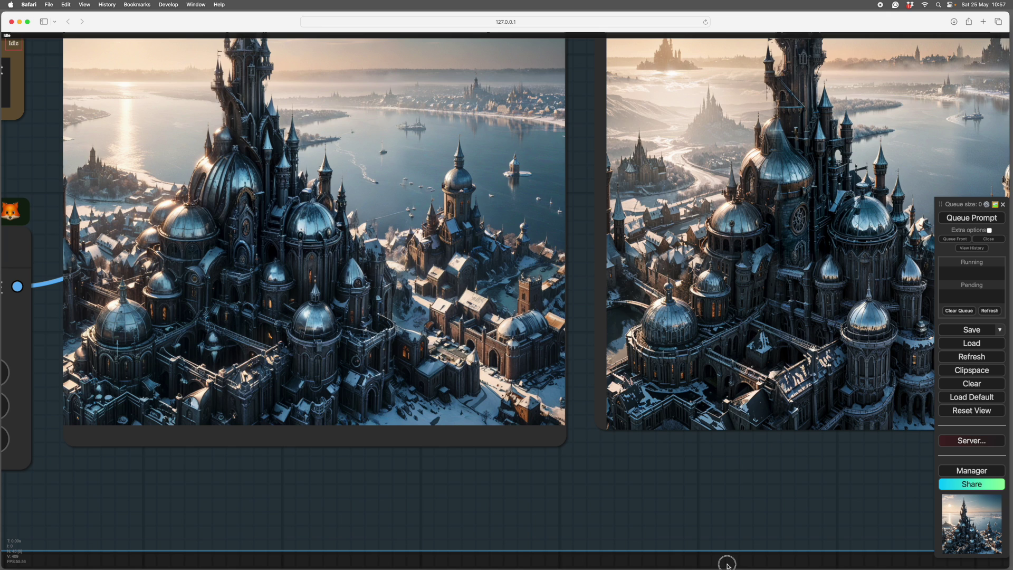
scroll(729, 557, down, 3)
scroll(730, 556, down, 3)
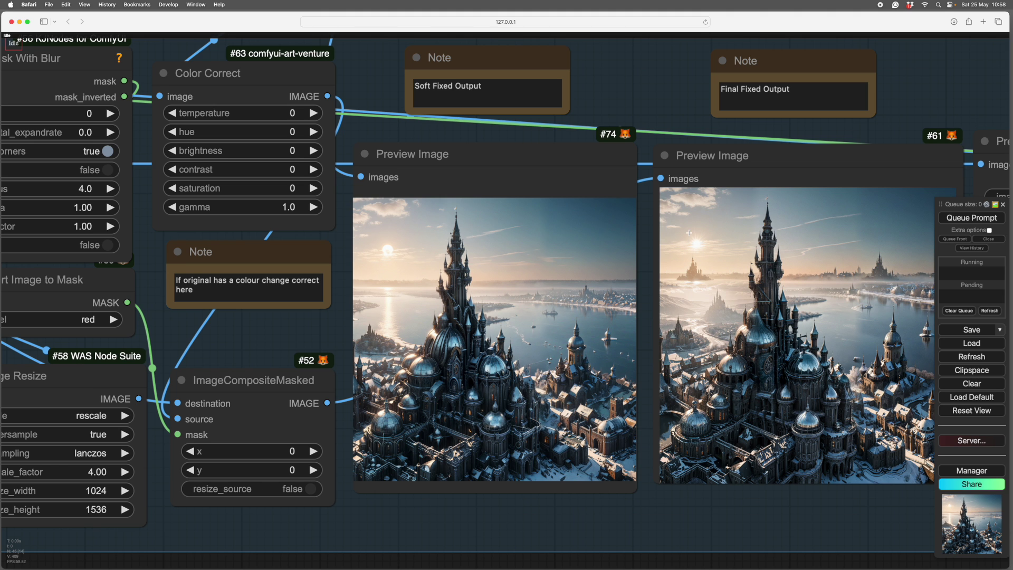
drag(726, 508, 491, 484)
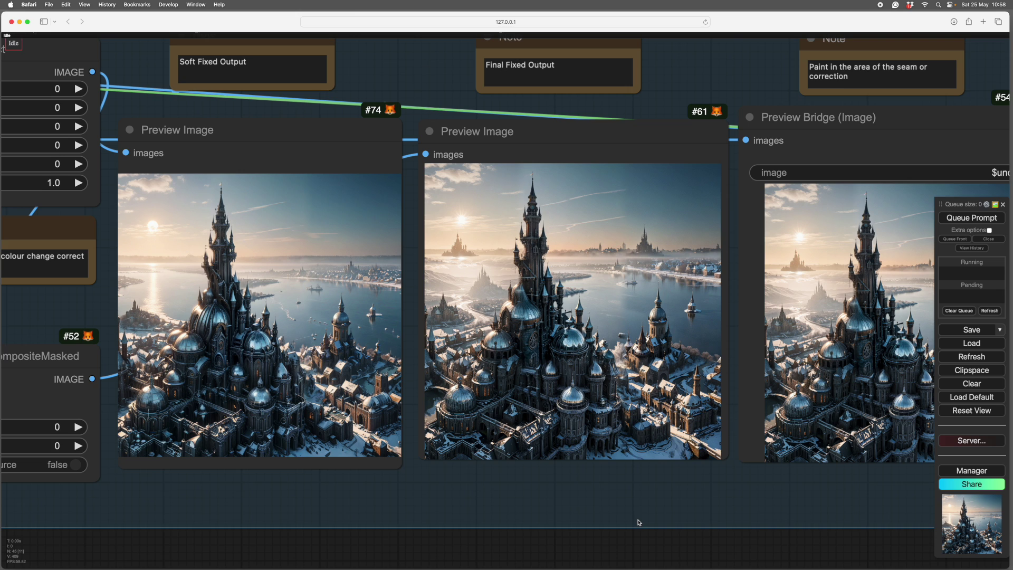
scroll(652, 248, right, 2)
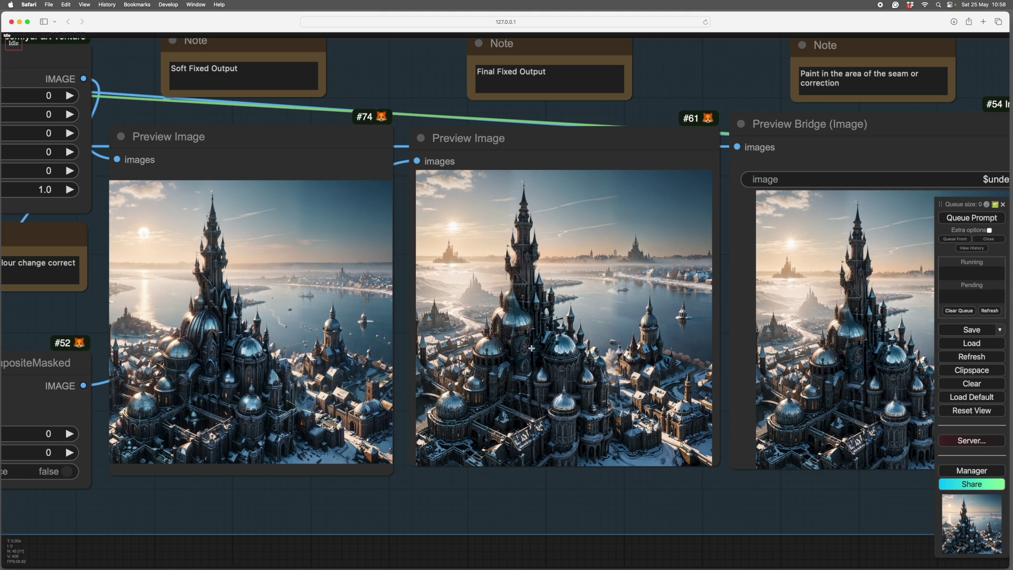
- Pan from the output previews back to the HardFix Grow Mask With Blur node
mouse_move(602, 498)
mouse_down()
mouse_move(615, 486)
mouse_move(604, 491)
mouse_up()
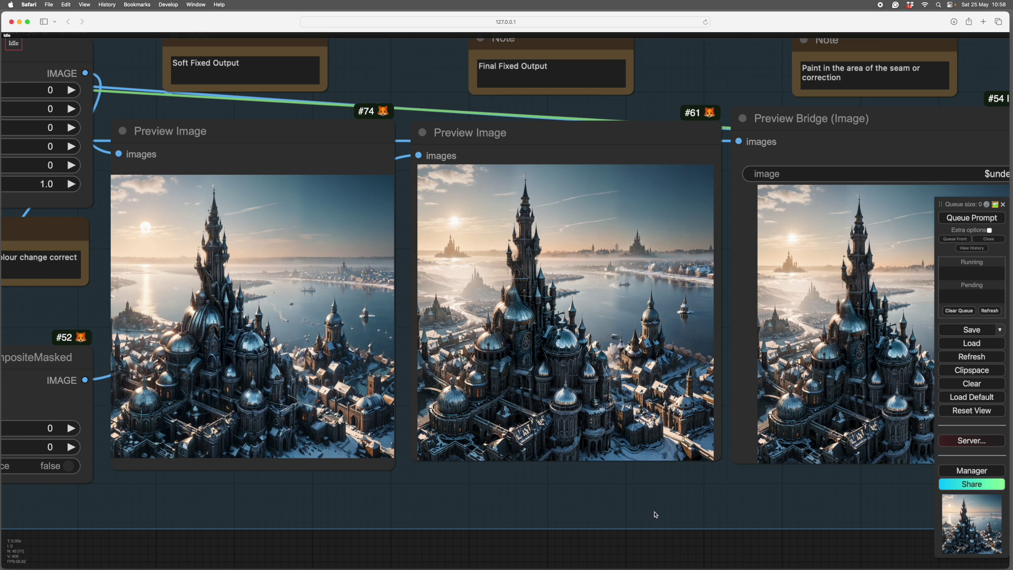
drag(656, 515, 777, 509)
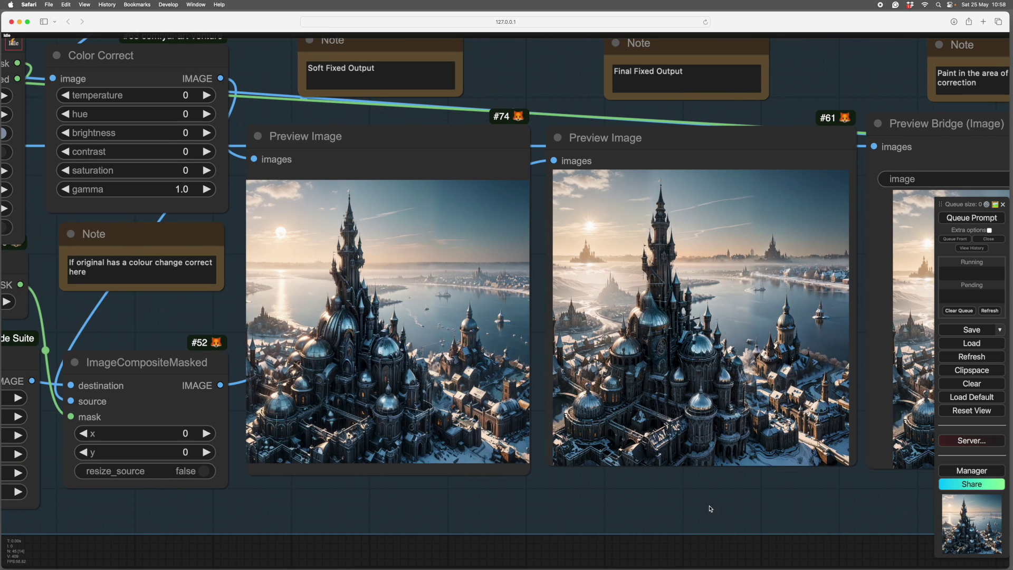
drag(598, 505, 816, 481)
drag(549, 493, 648, 491)
scroll(647, 490, left, 8)
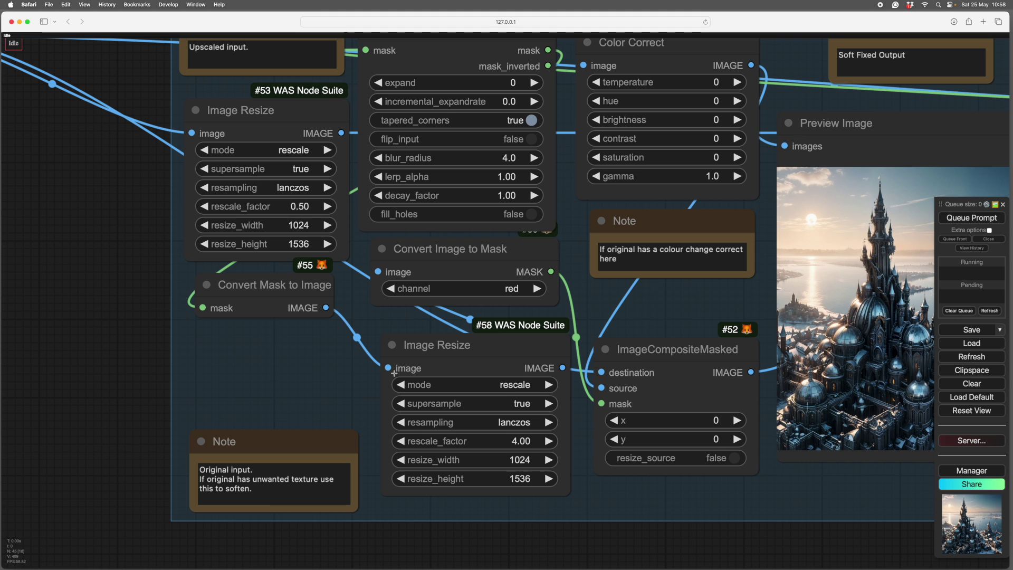
scroll(394, 373, up, 2)
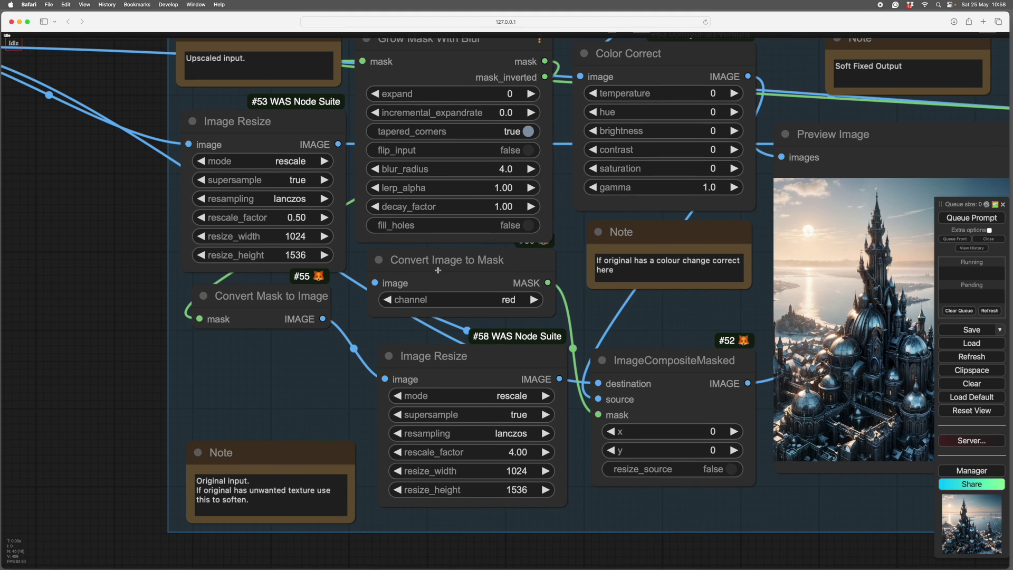
- Raise the Grow Mask With Blur blur_radius from 4.0 to about 9
click(530, 169)
click(530, 169)
click(531, 169)
click(531, 169)
click(531, 169)
click(530, 169)
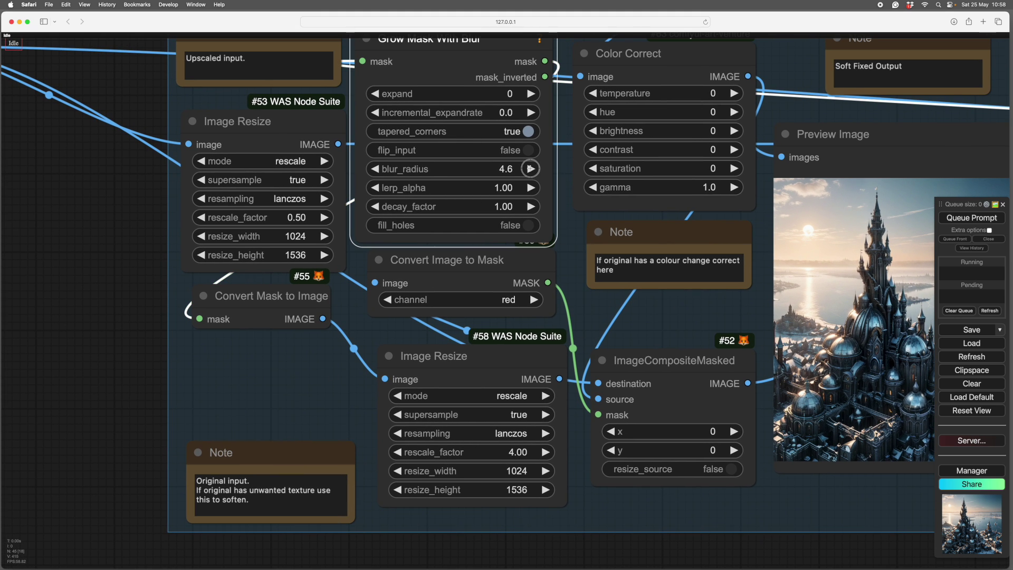
click(531, 169)
click(531, 169)
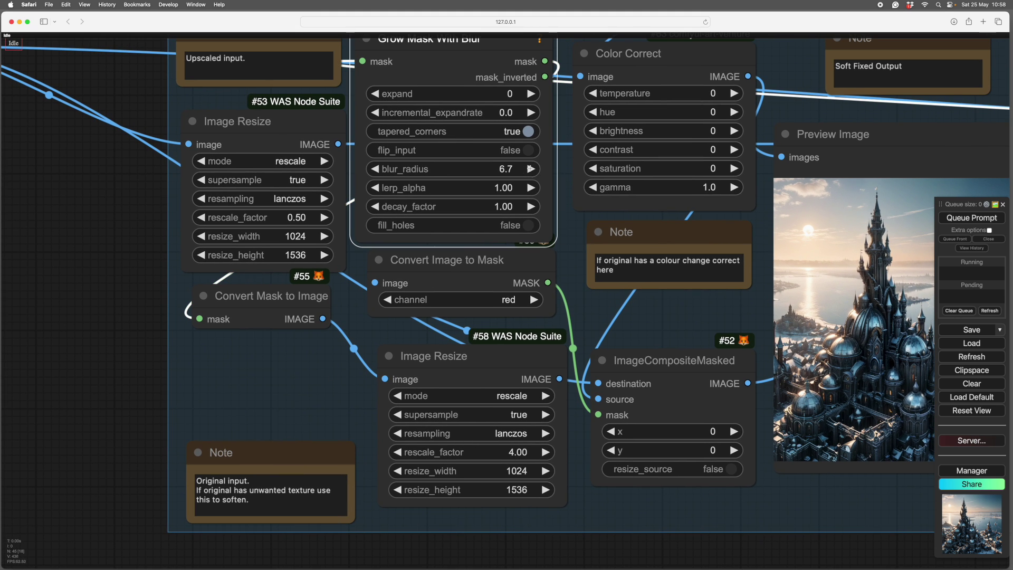
click(530, 169)
click(531, 169)
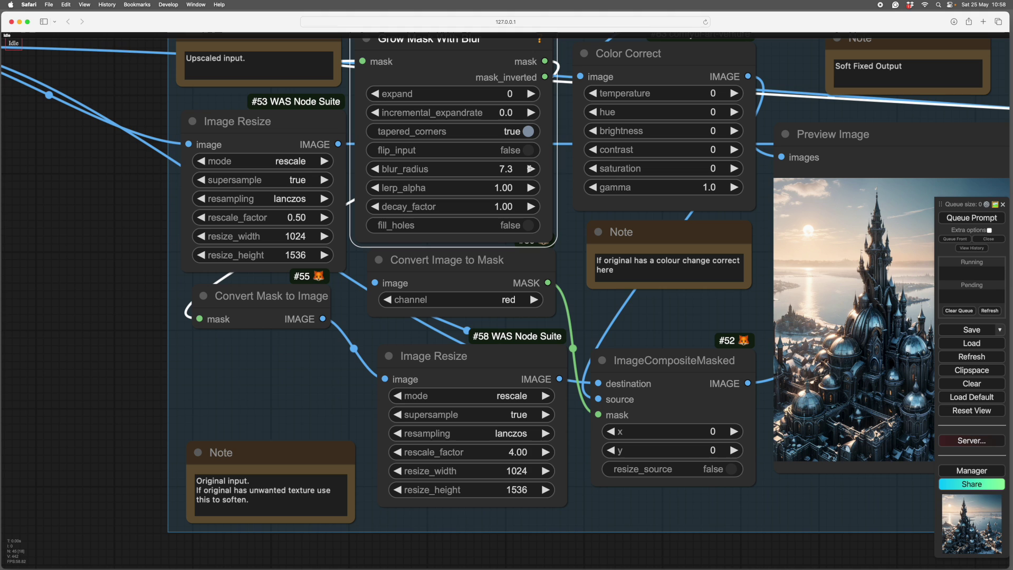
click(530, 169)
click(530, 168)
click(530, 169)
click(530, 169)
click(530, 169)
click(531, 169)
click(530, 169)
scroll(557, 468, right, 10)
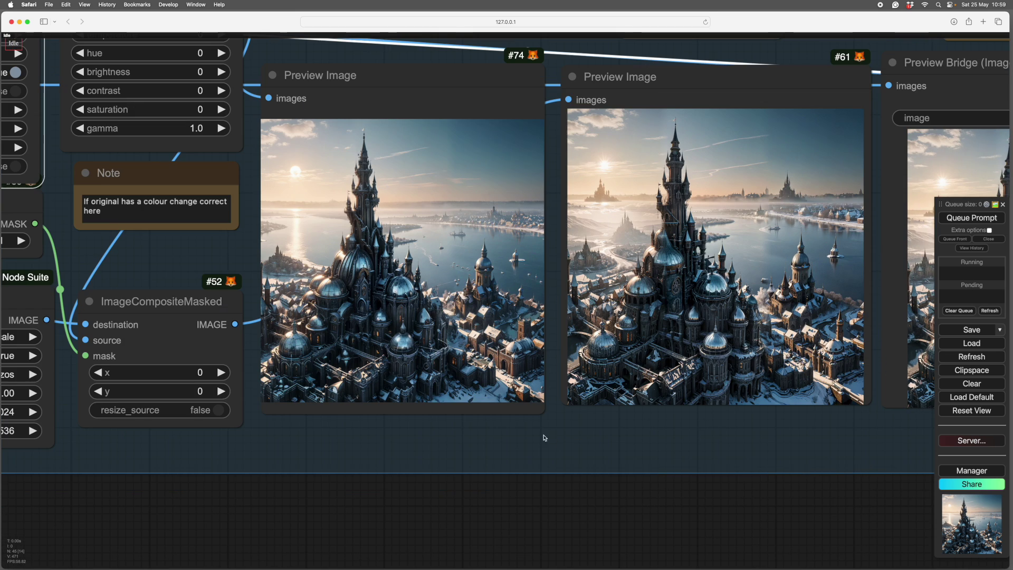
scroll(557, 469, right, 2)
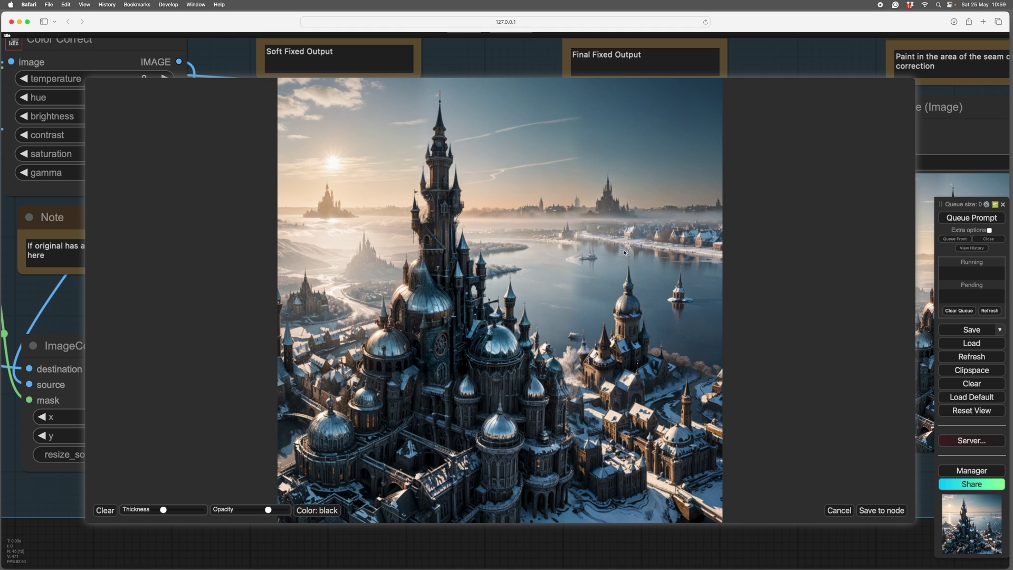
- Paint dark mask over the distant city, lake and far shoreline on both tower sides, plus a town patch
scroll(625, 252, up, 10)
mouse_move(625, 253)
mouse_down()
mouse_move(599, 192)
mouse_move(698, 210)
mouse_move(611, 242)
mouse_move(723, 248)
mouse_move(715, 211)
mouse_up()
scroll(372, 218, down, 2)
mouse_move(372, 218)
mouse_down()
mouse_move(309, 217)
mouse_move(335, 209)
mouse_move(278, 207)
mouse_move(335, 221)
mouse_move(312, 221)
mouse_move(328, 214)
mouse_move(337, 160)
mouse_move(327, 156)
mouse_move(352, 203)
mouse_move(389, 211)
mouse_move(390, 251)
mouse_move(369, 299)
mouse_move(305, 307)
mouse_move(300, 278)
mouse_move(326, 214)
mouse_move(312, 176)
mouse_move(298, 184)
mouse_move(332, 254)
mouse_move(353, 252)
mouse_move(366, 220)
mouse_move(354, 231)
mouse_move(410, 213)
mouse_up()
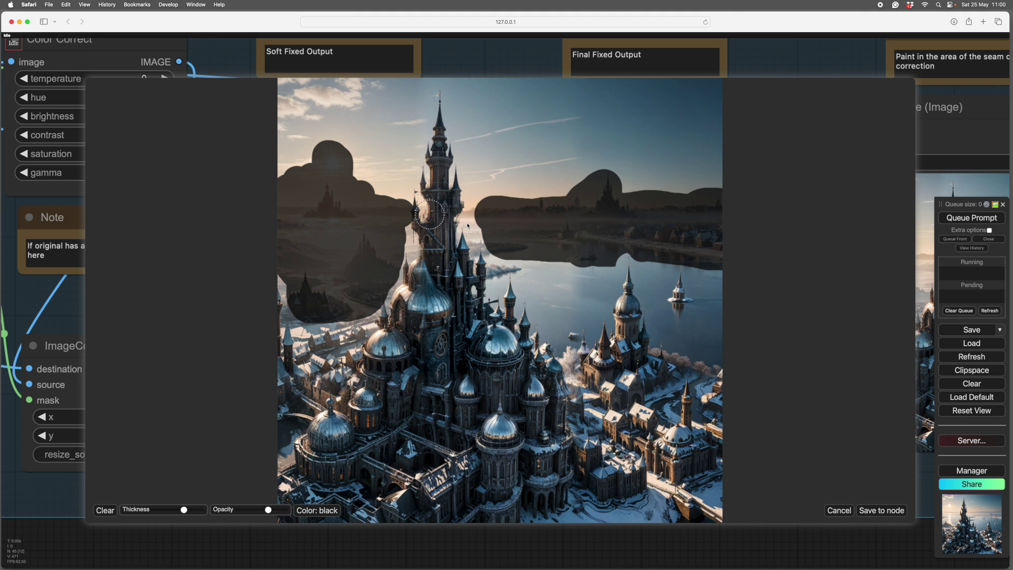
mouse_move(533, 213)
mouse_down()
mouse_move(659, 188)
mouse_move(714, 193)
mouse_move(708, 260)
mouse_up()
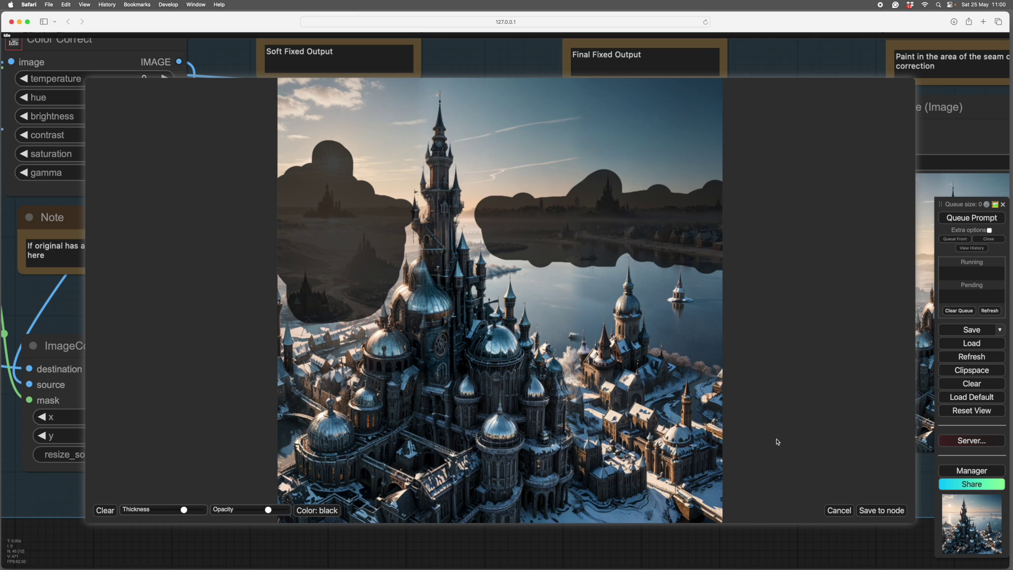
scroll(611, 436, down, 4)
scroll(611, 436, down, 2)
drag(585, 425, 581, 386)
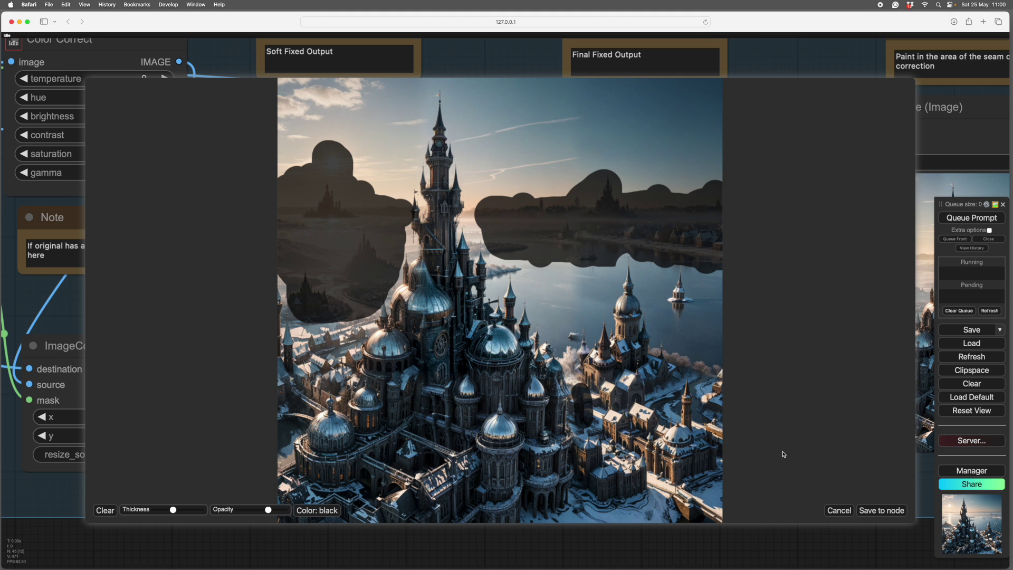
scroll(777, 423, down, 1)
- Save the mask to the Preview Bridge node and view it beside the BoatyOutput preview
click(880, 511)
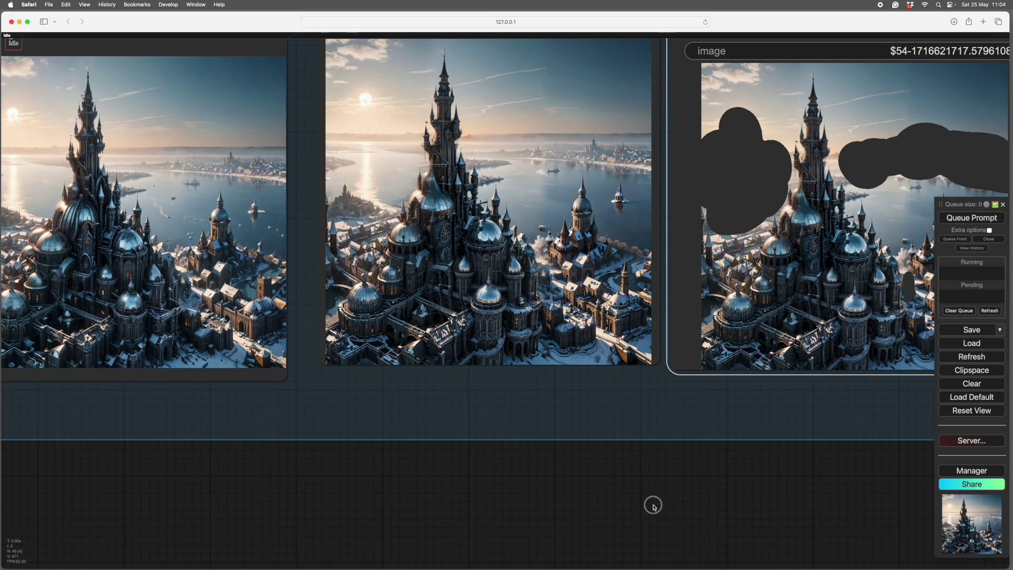
scroll(651, 504, up, 4)
scroll(678, 534, down, 3)
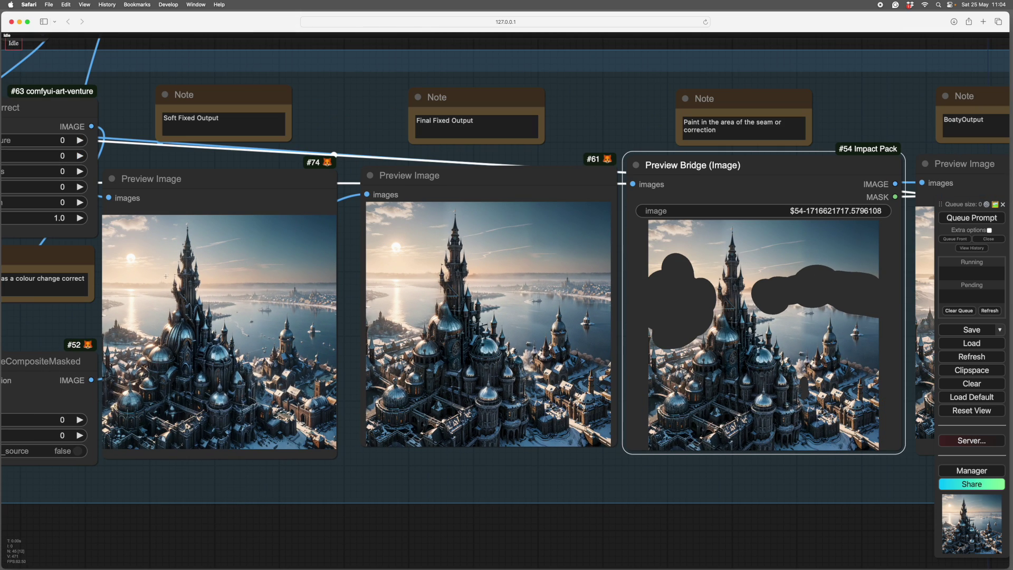
drag(665, 526, 459, 510)
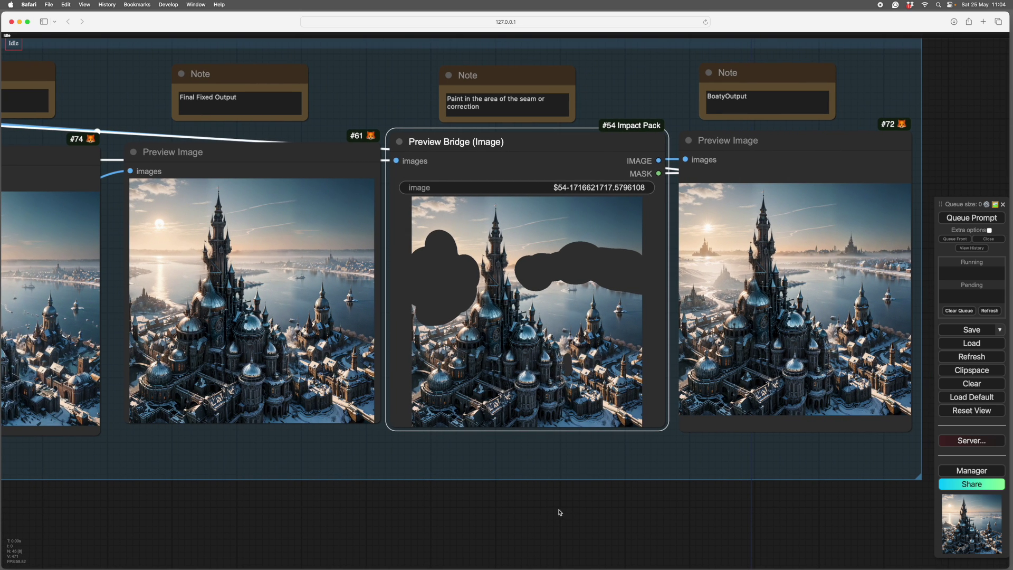
scroll(918, 464, up, 1)
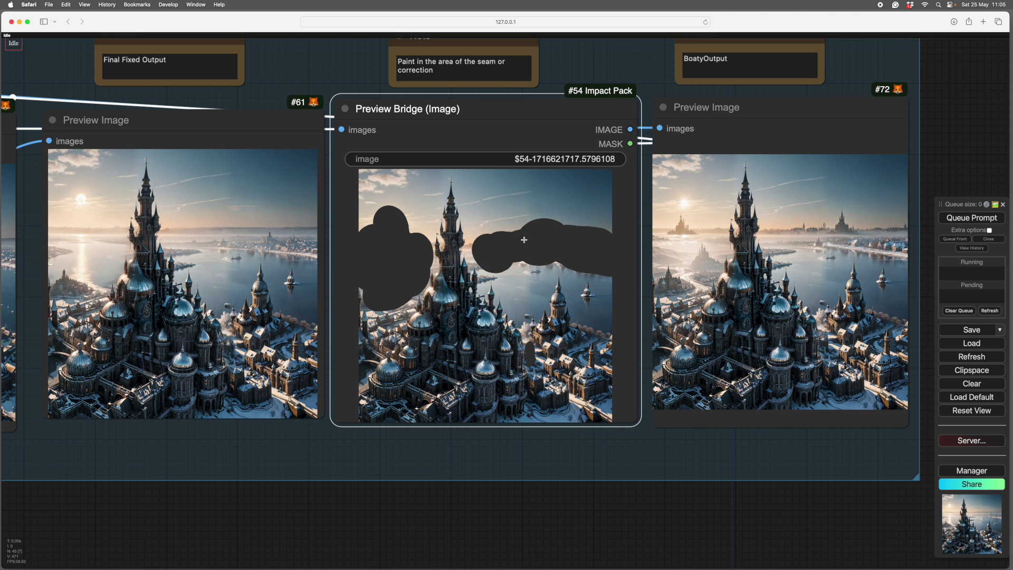
right_click(481, 208)
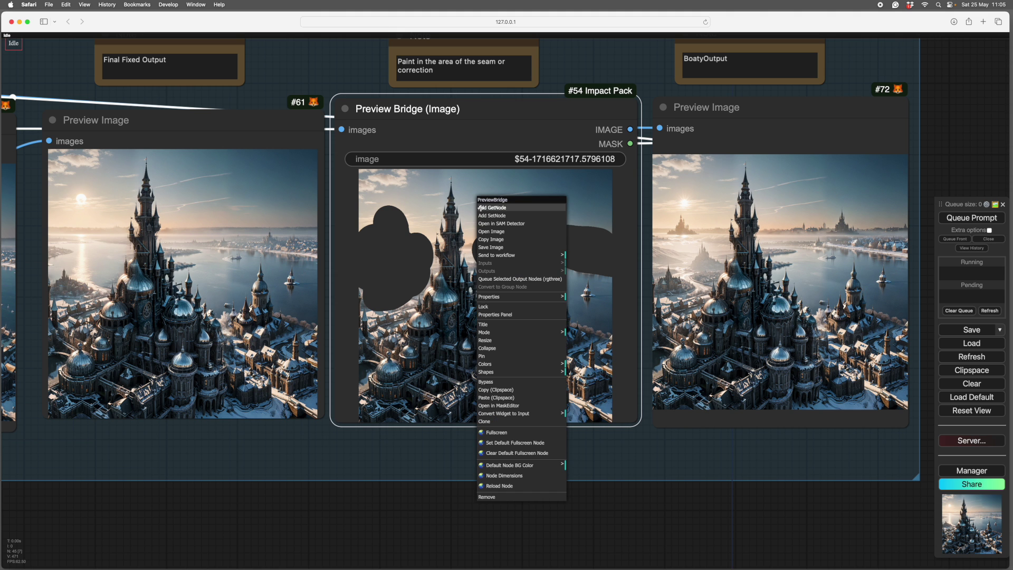
click(520, 399)
mouse_move(572, 125)
mouse_down()
mouse_move(575, 186)
mouse_move(564, 127)
mouse_up()
click(882, 510)
click(972, 218)
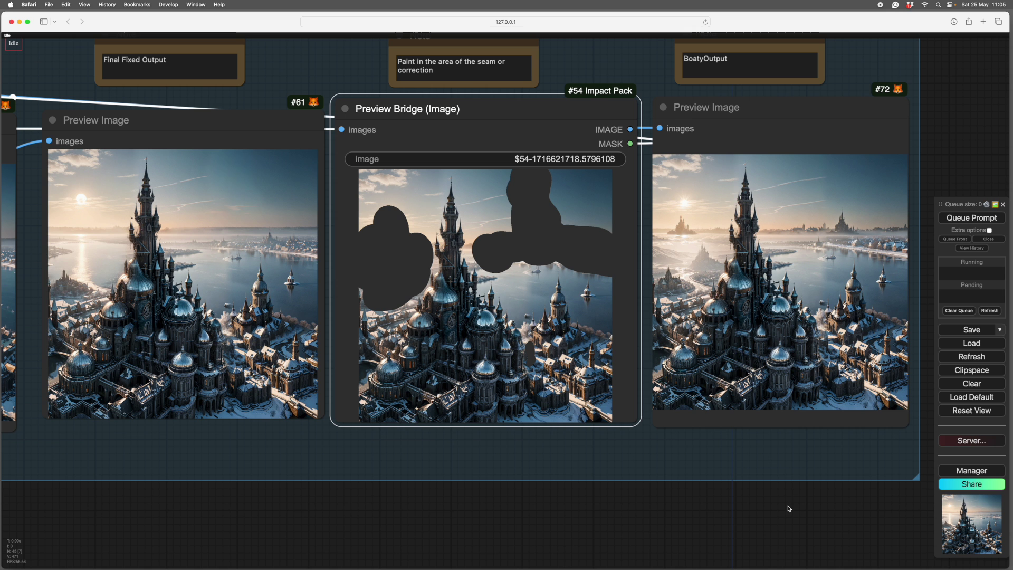
drag(431, 522, 660, 527)
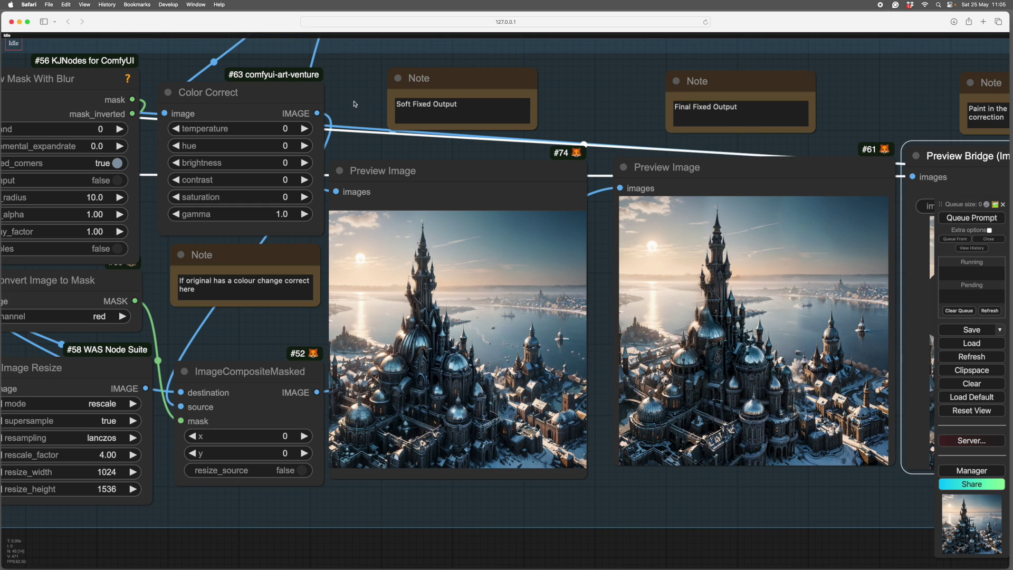
drag(355, 104, 367, 139)
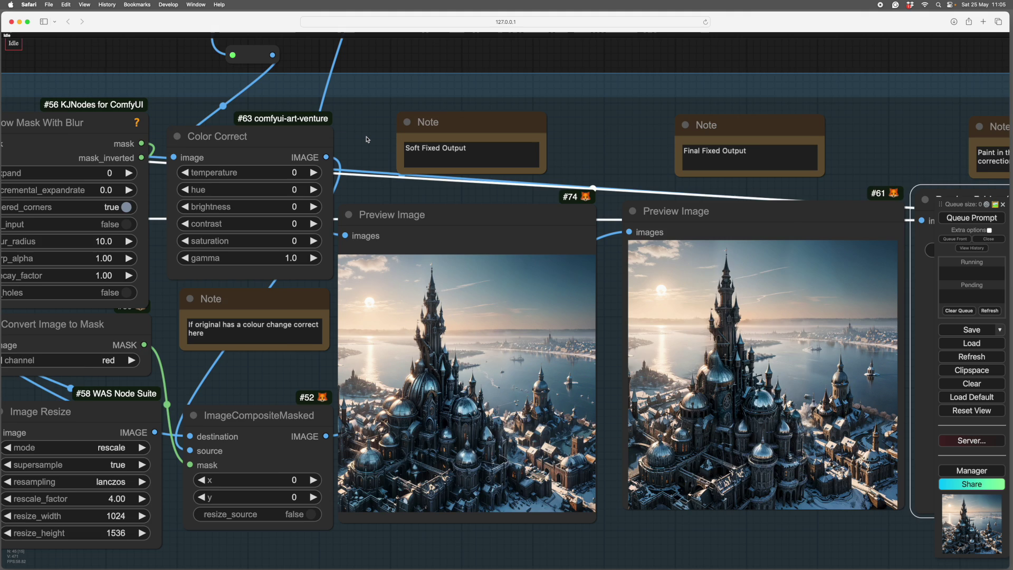
- Lower the HardFix Color Correct saturation to -5 and enter -3 as its brightness
scroll(368, 139, down, 3)
drag(360, 135, 352, 137)
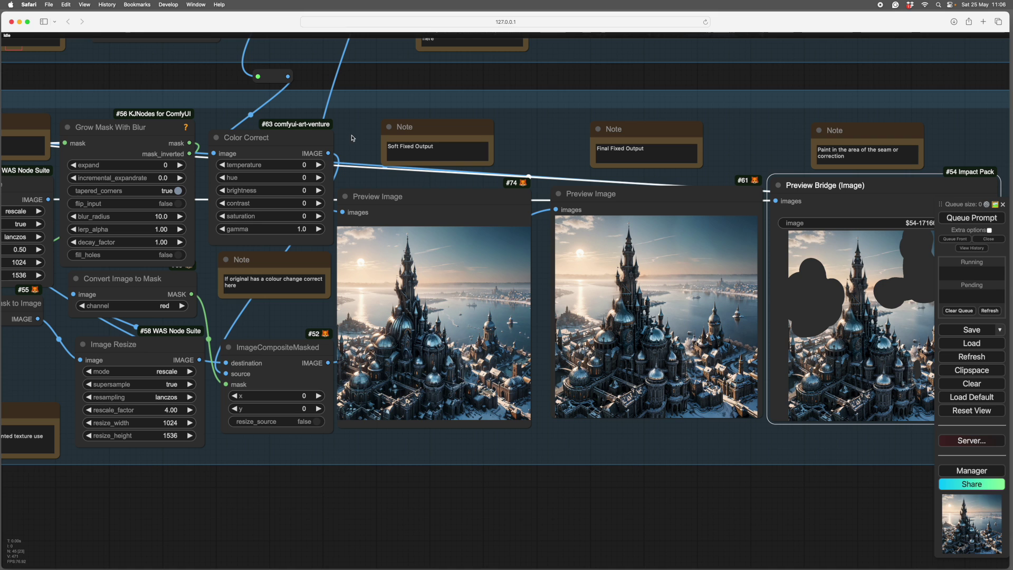
click(221, 217)
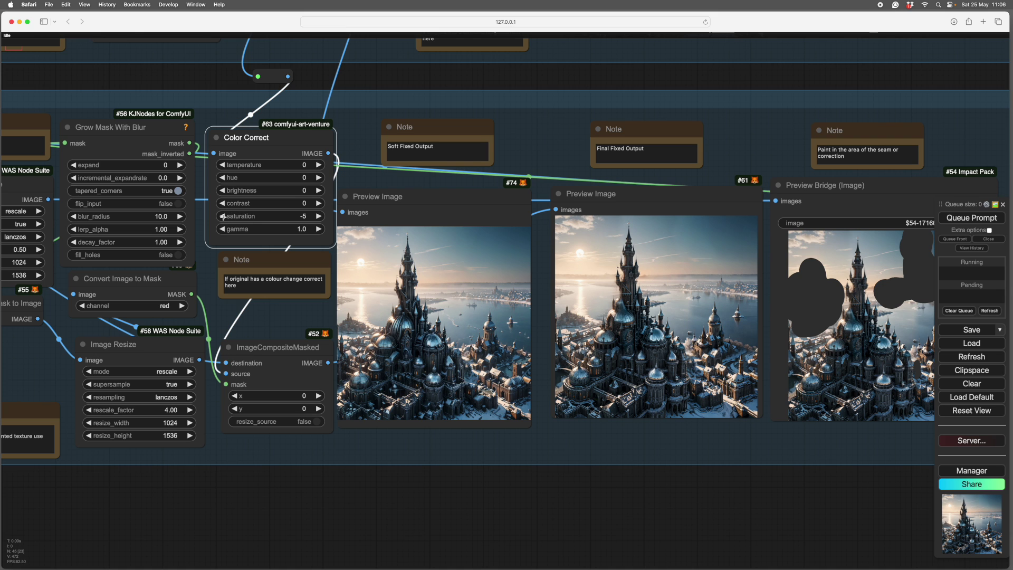
click(258, 191)
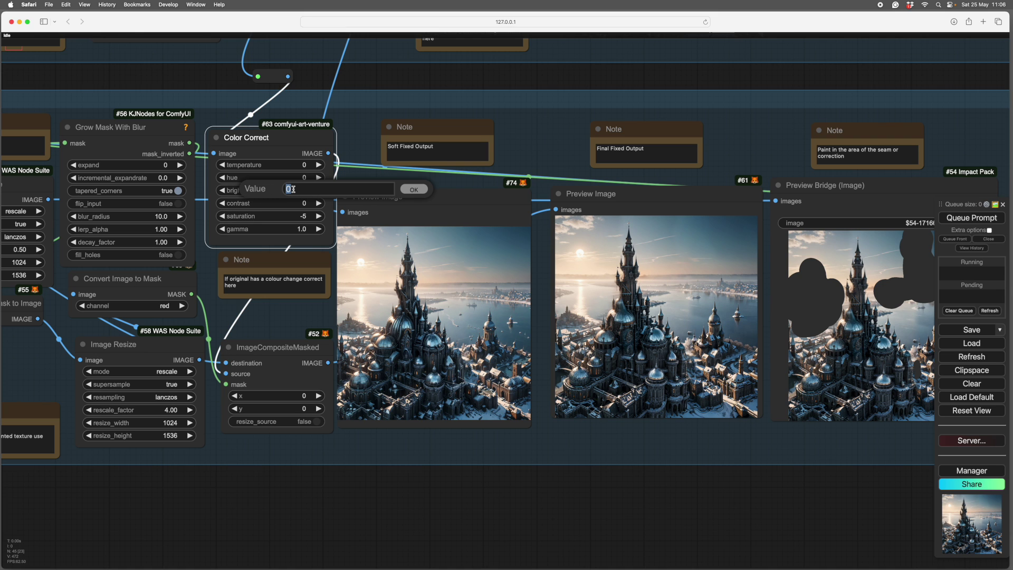
key(Return)
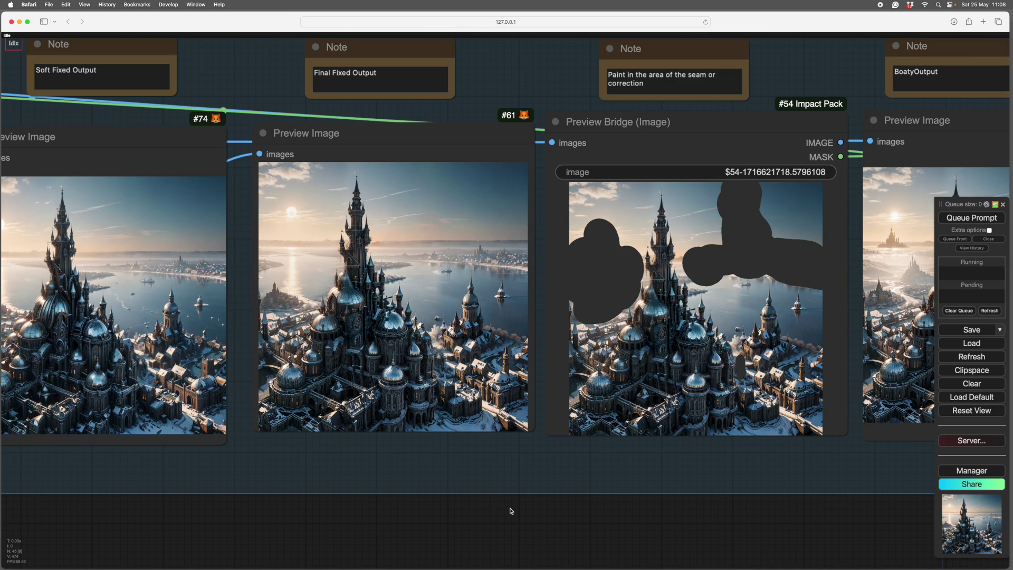
- Pan and zoom the canvas across the preview images, Preview Bridge node and Color Correct node
scroll(511, 510, up, 5)
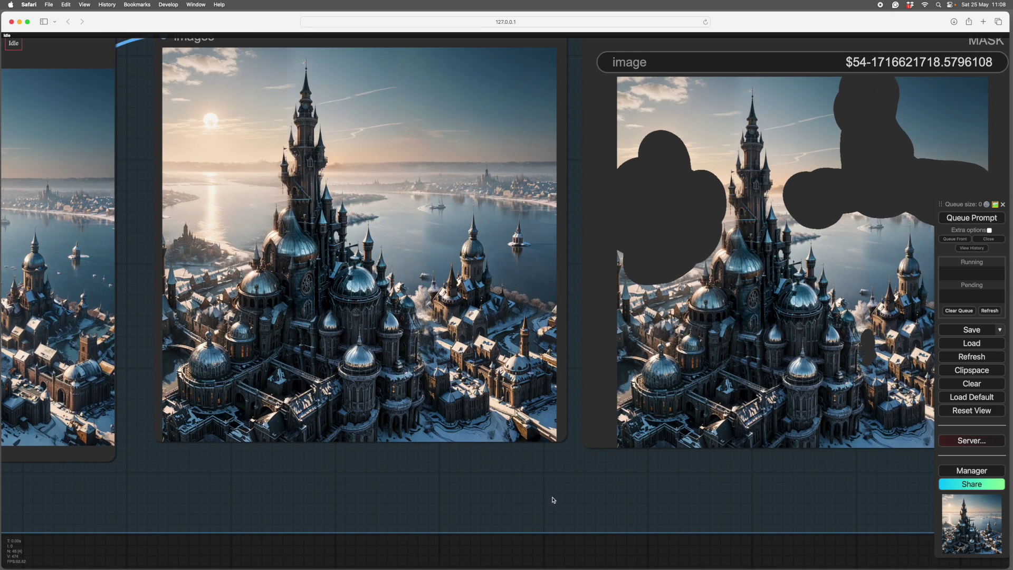
drag(553, 498, 559, 526)
scroll(631, 517, down, 2)
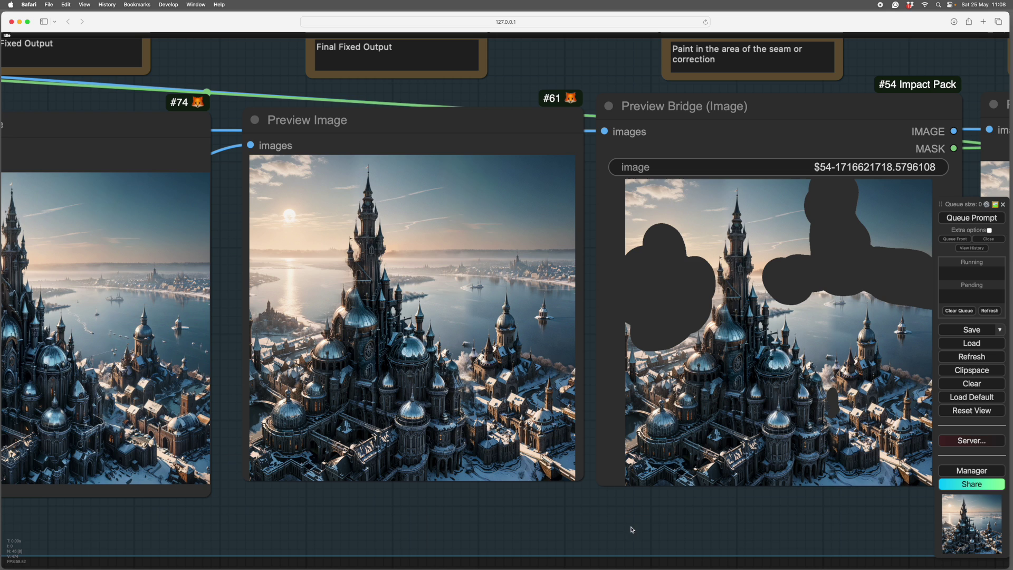
drag(632, 529, 486, 467)
scroll(581, 484, down, 2)
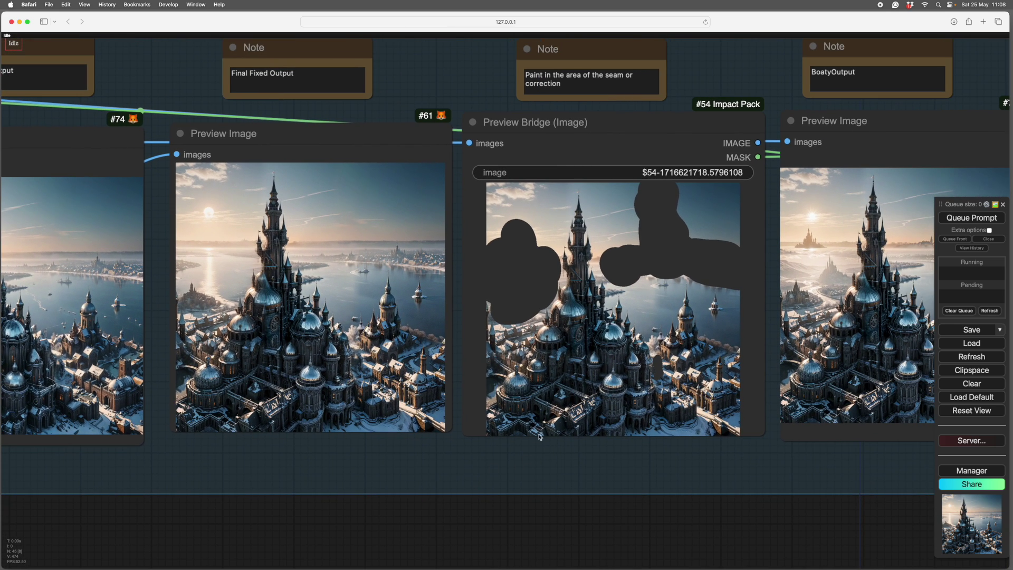
drag(693, 464, 605, 462)
scroll(610, 467, down, 5)
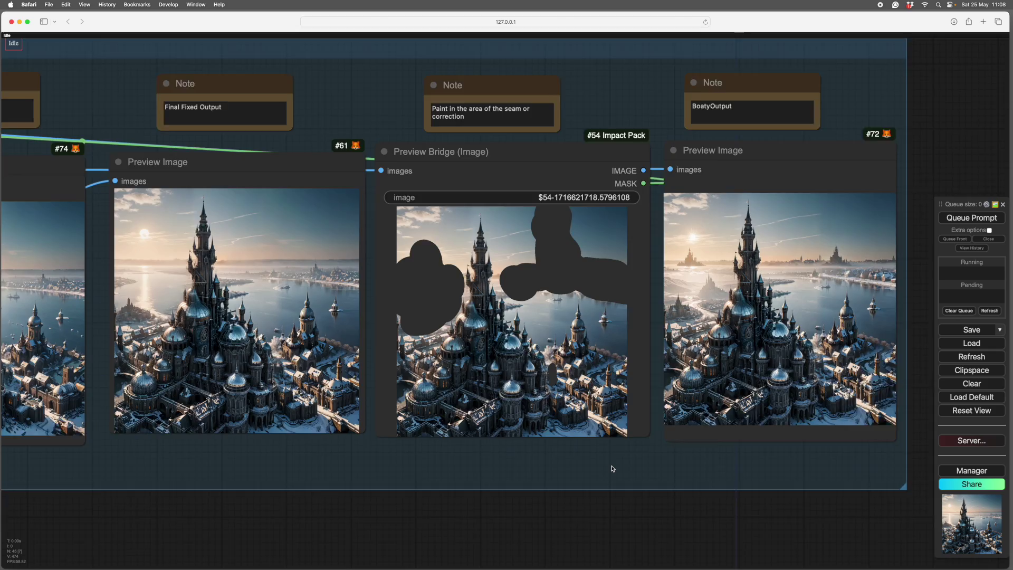
drag(293, 457, 559, 451)
scroll(489, 424, up, 5)
scroll(489, 424, up, 2)
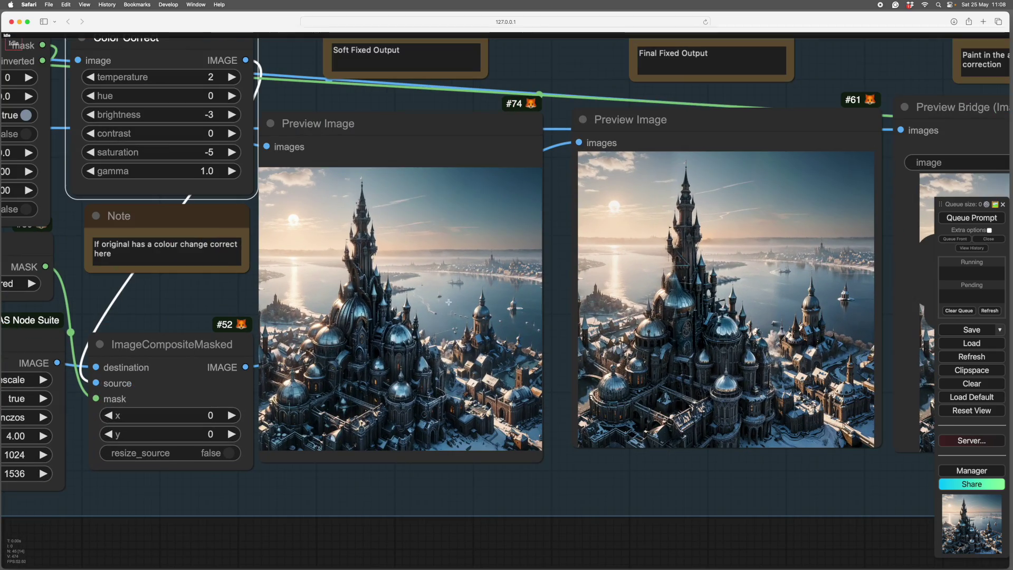
scroll(728, 493, down, 3)
scroll(610, 482, right, 6)
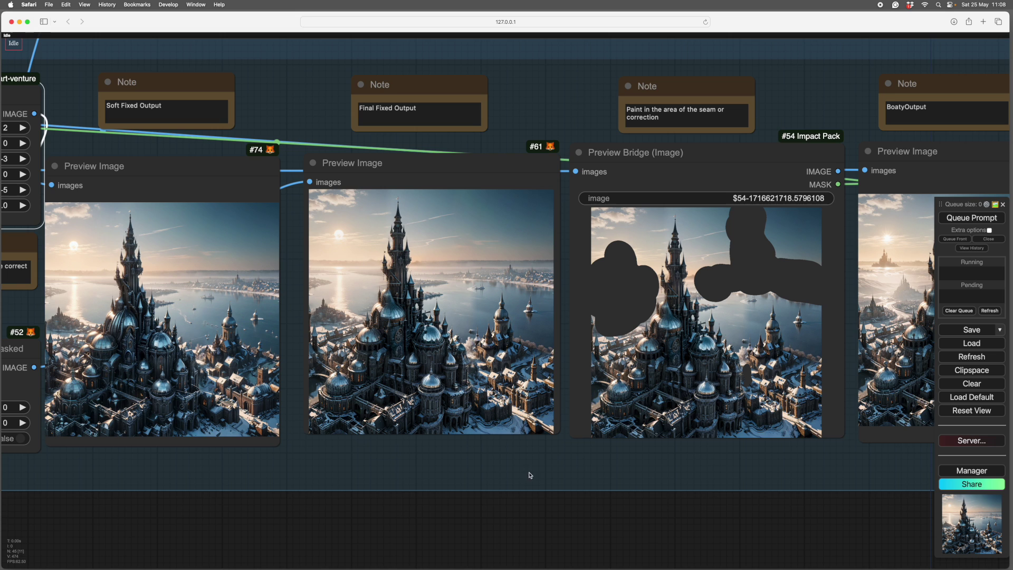
scroll(527, 474, right, 6)
- In MaskEditor, mask the small lake glitch right of the central tower with an enlarged brush
right_click(579, 261)
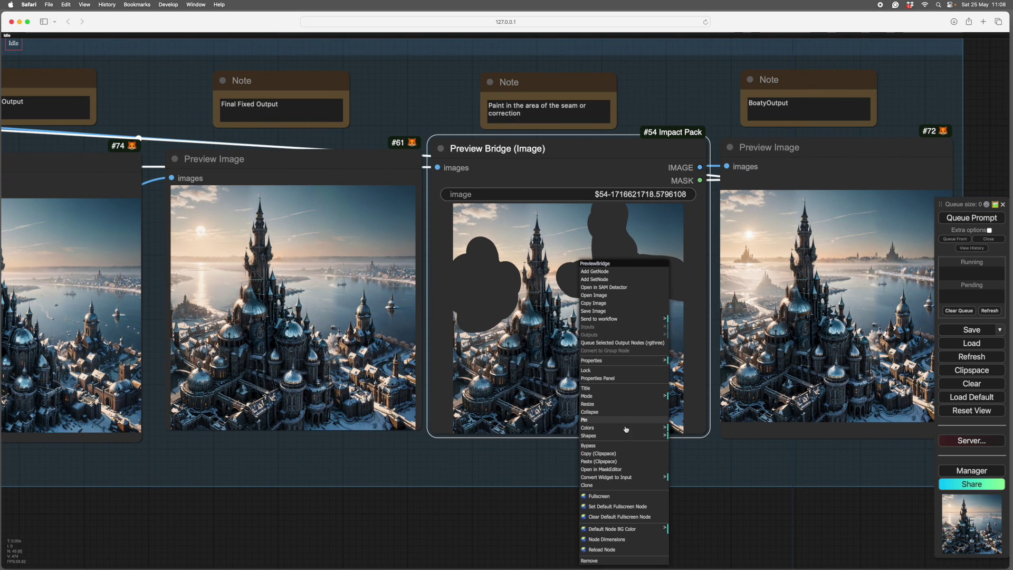
click(610, 469)
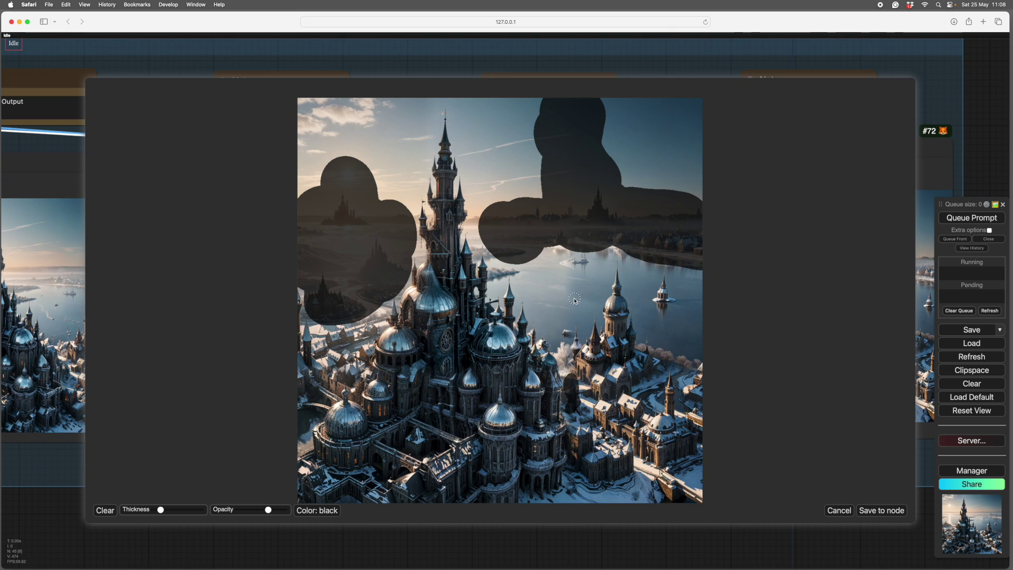
scroll(584, 301, up, 2)
drag(592, 304, 565, 290)
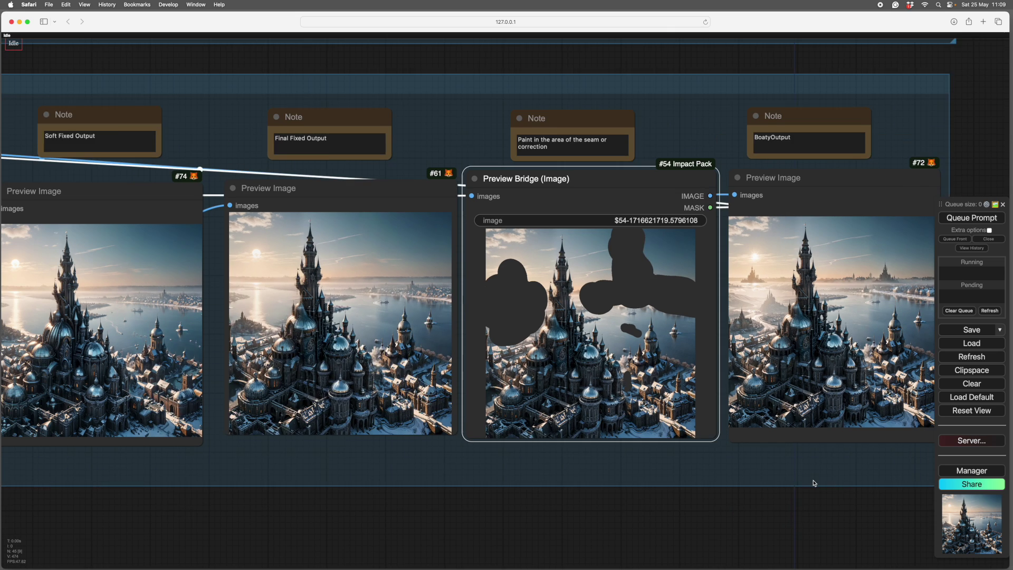
scroll(814, 482, down, 1)
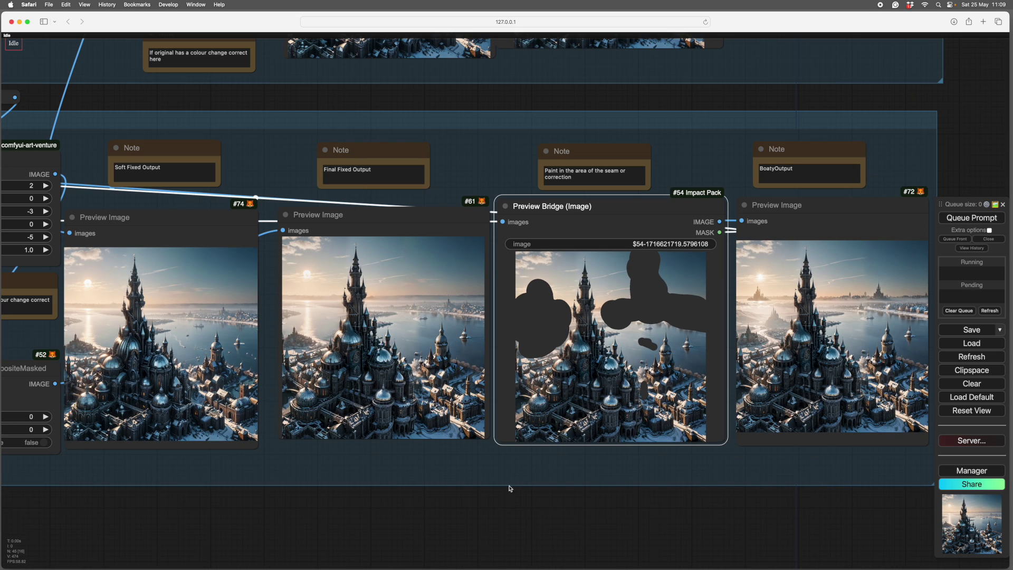
scroll(457, 468, up, 7)
drag(457, 465, 616, 500)
scroll(678, 471, down, 1)
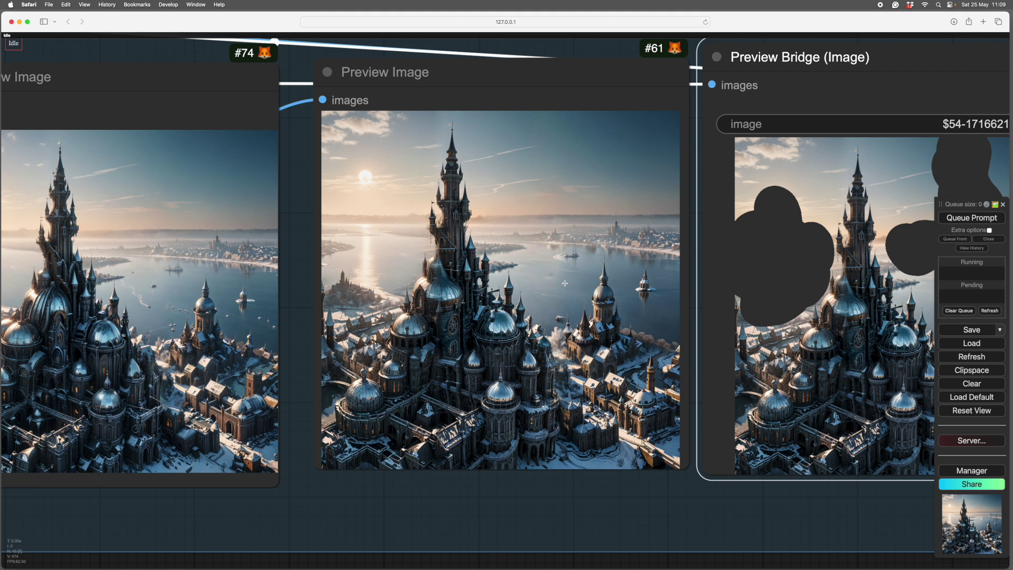
scroll(552, 278, down, 2)
scroll(550, 511, right, 3)
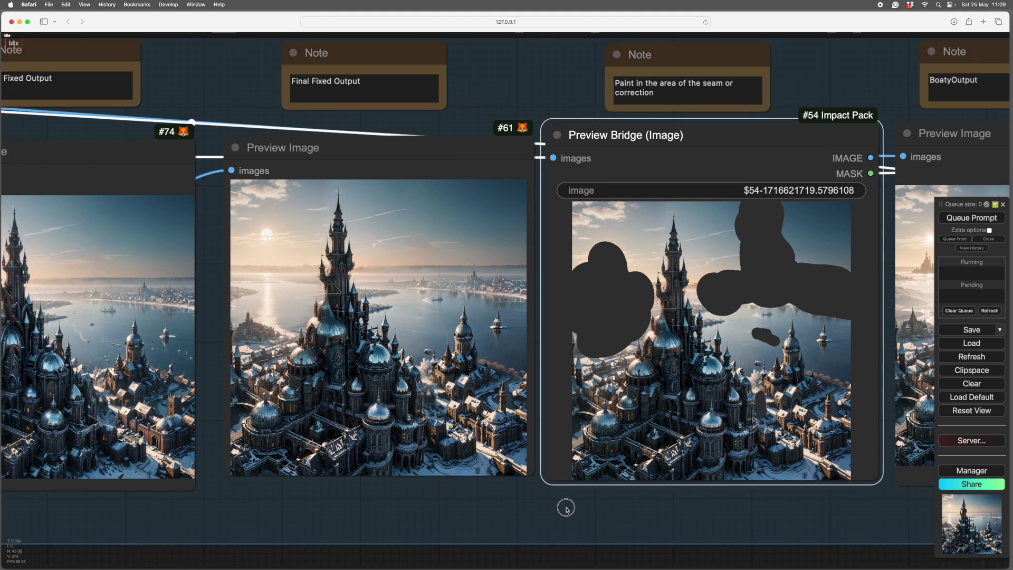
scroll(640, 534, right, 2)
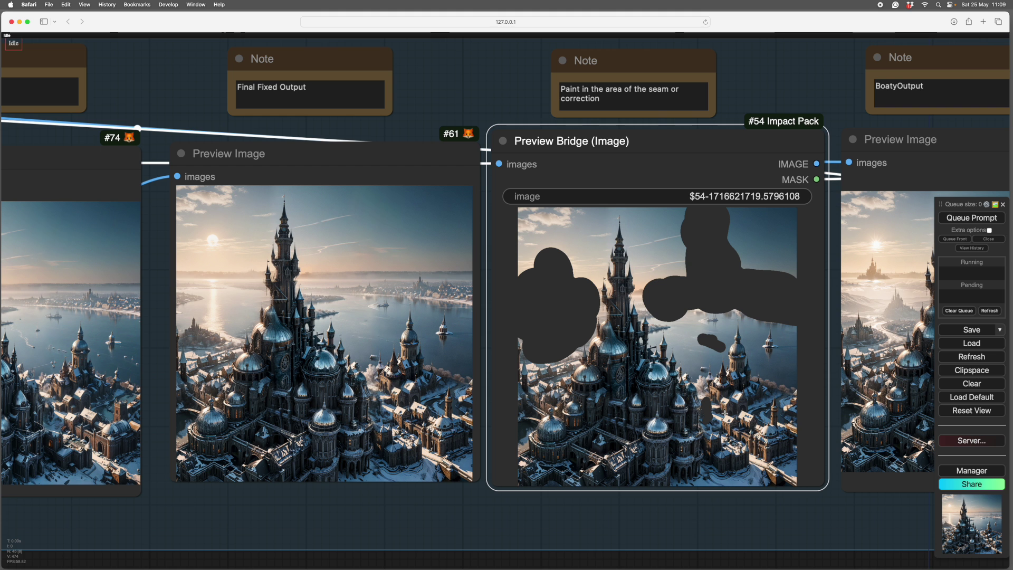
- Reopen the Preview Bridge mask in MaskEditor and save it back to the node, keeping the lake patch
right_click(668, 359)
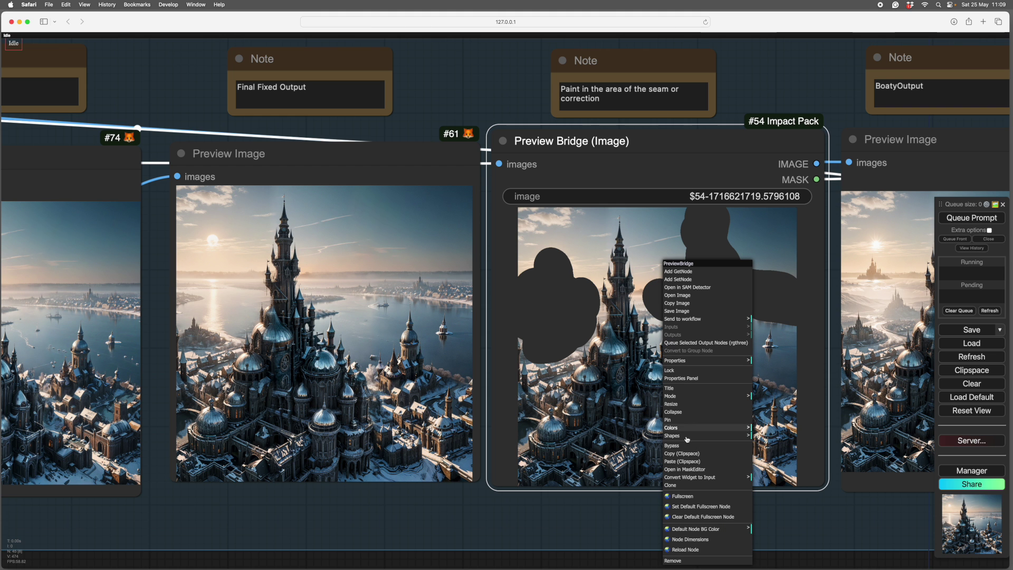
click(686, 470)
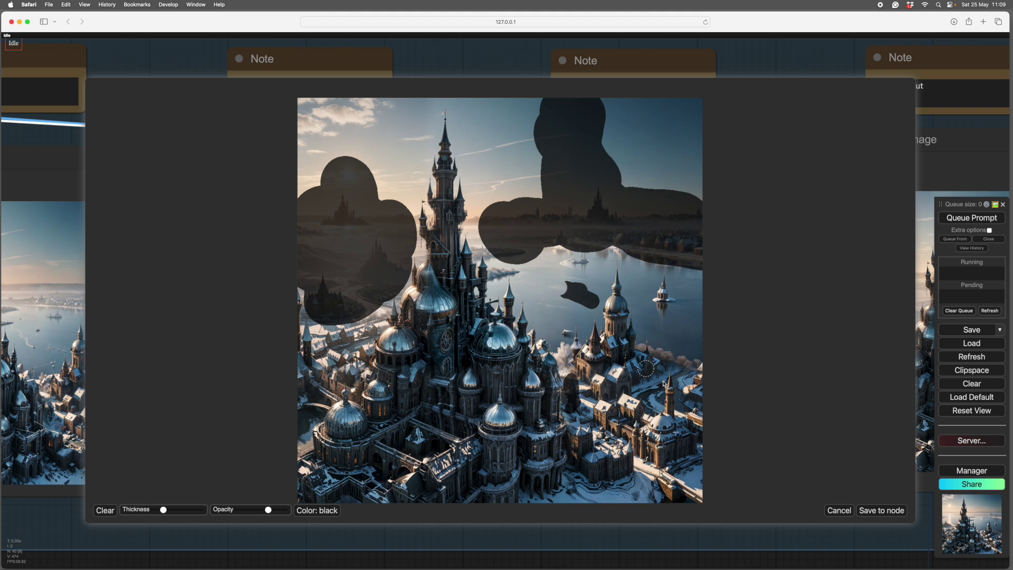
click(877, 510)
scroll(545, 528, up, 3)
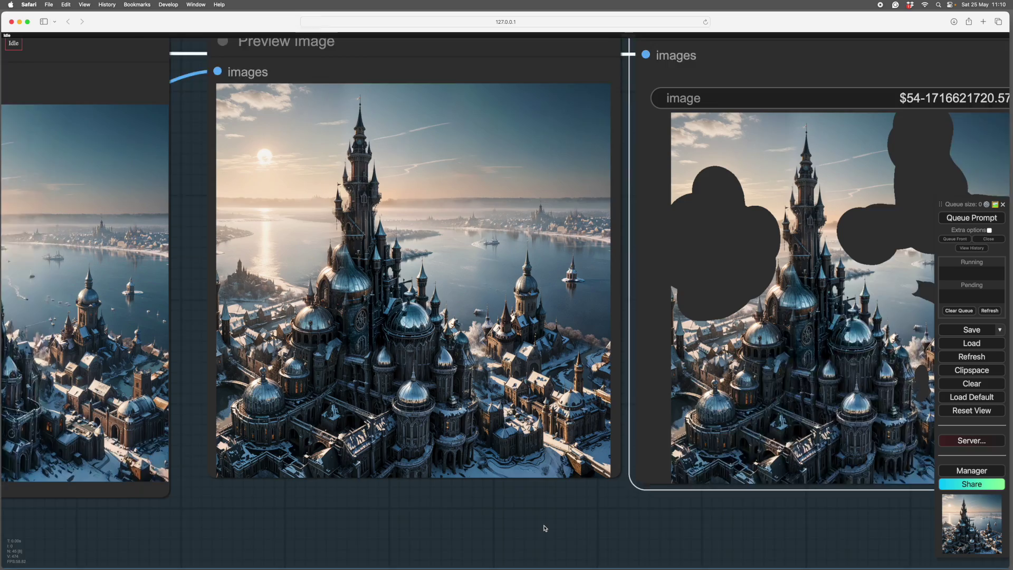
scroll(544, 525, down, 6)
scroll(581, 516, down, 5)
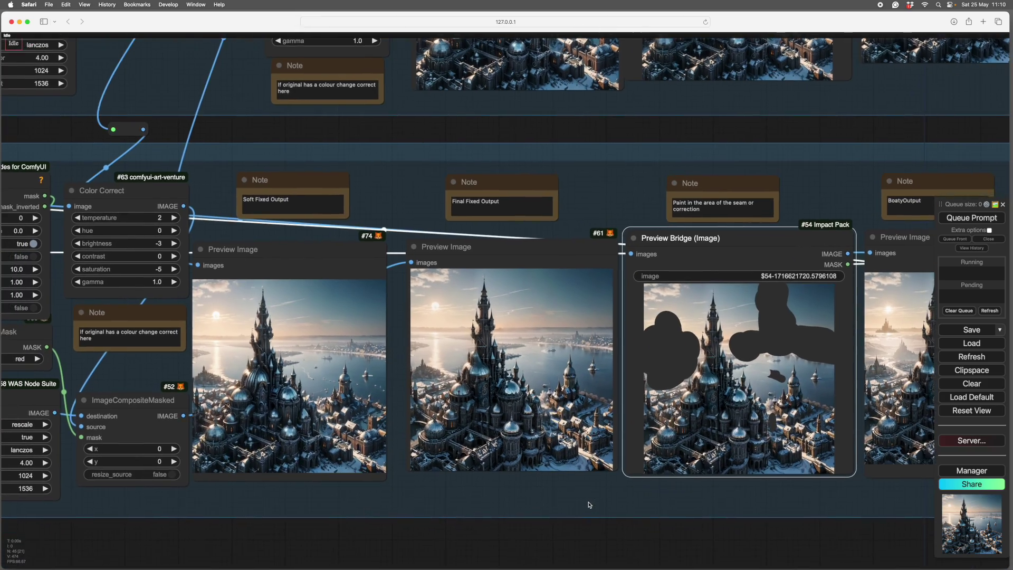
scroll(631, 513, down, 3)
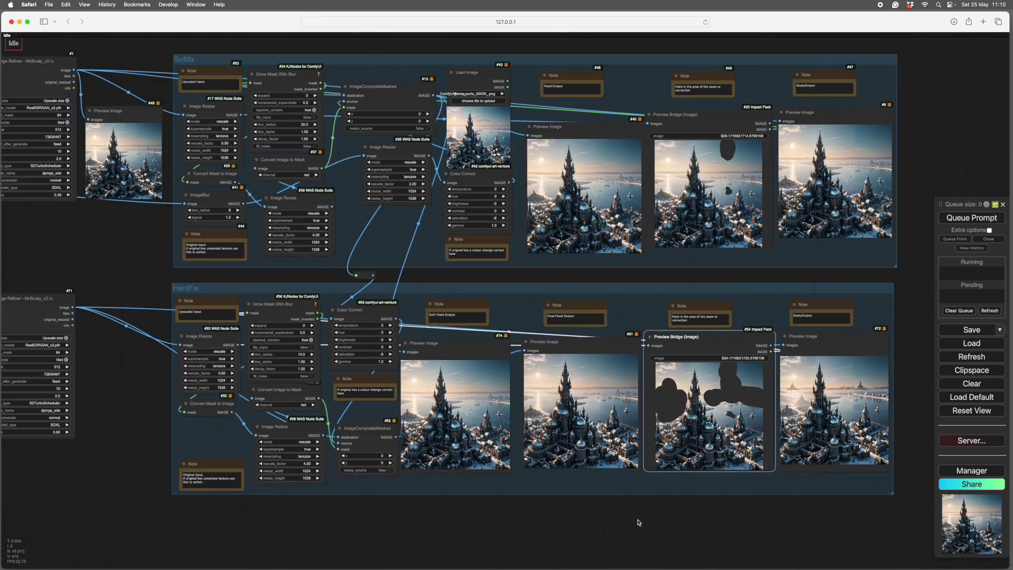
scroll(649, 512, up, 1)
scroll(676, 502, down, 2)
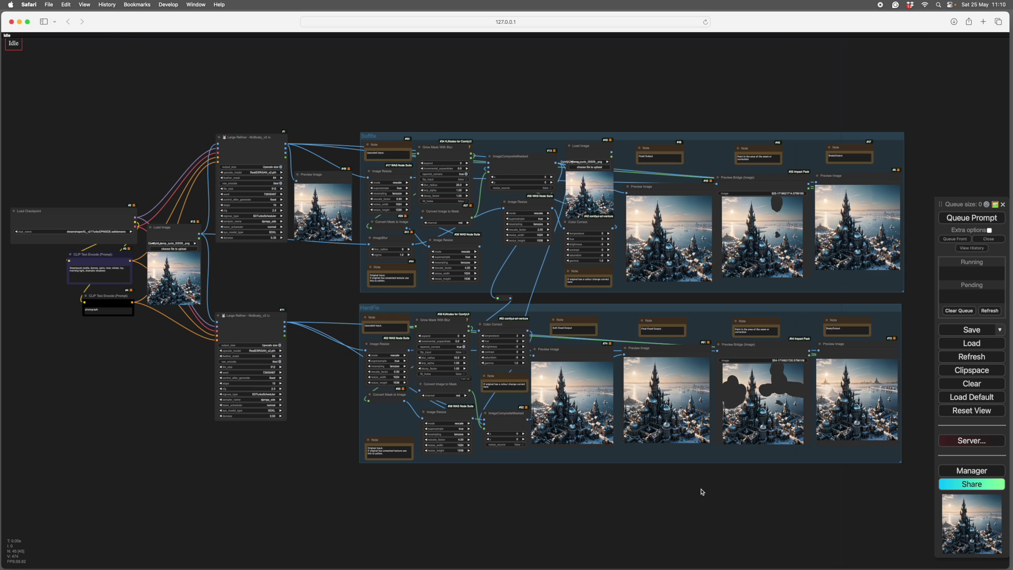
drag(703, 493, 698, 495)
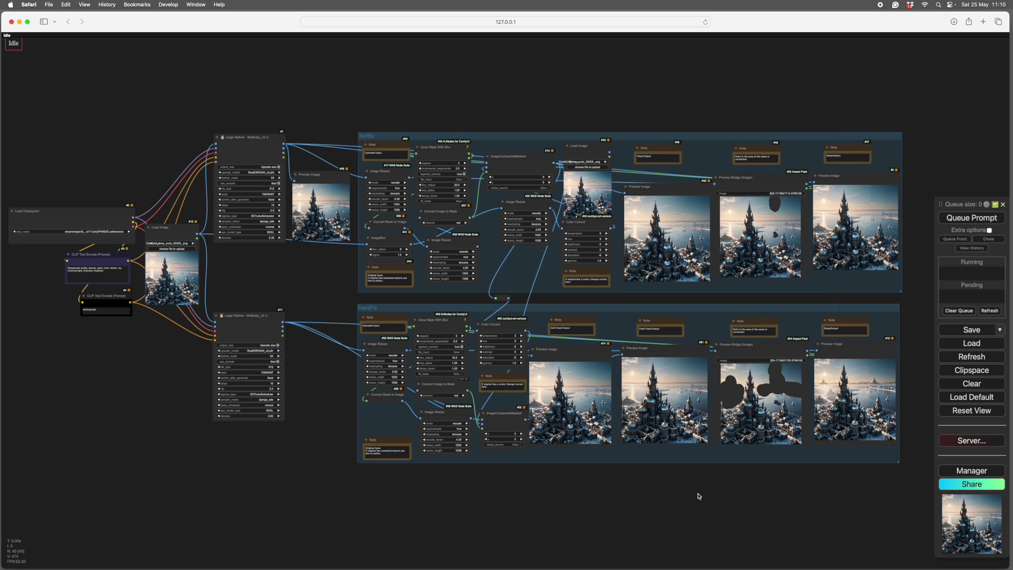